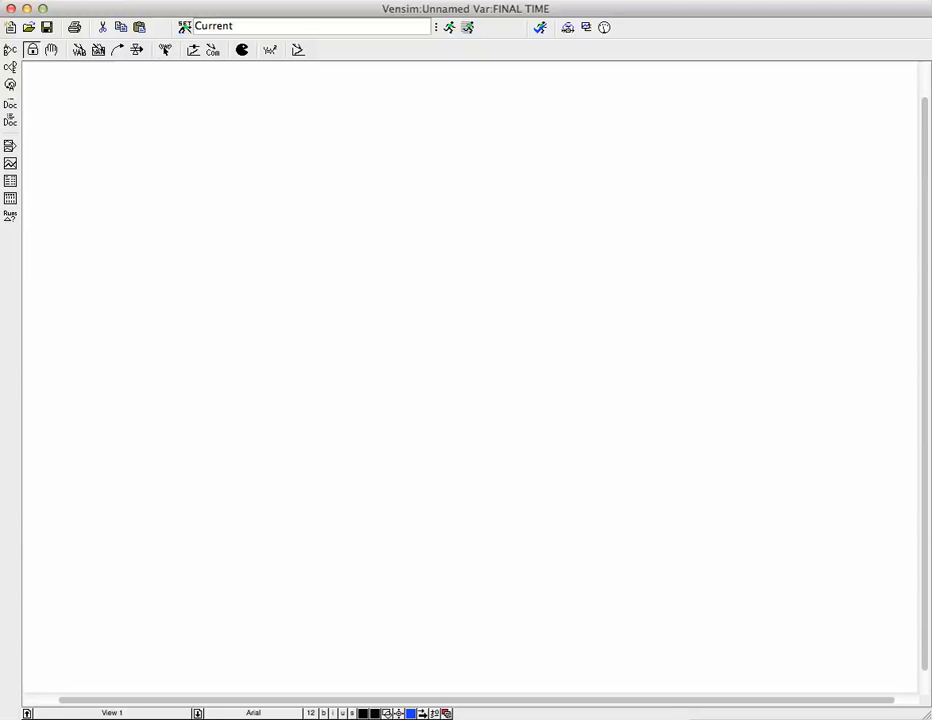
# Step: Add a comment reading "Goal Seeking Model" as a title in the upper part of the sketch
pyautogui.click(213, 50)
pyautogui.click(380, 210)
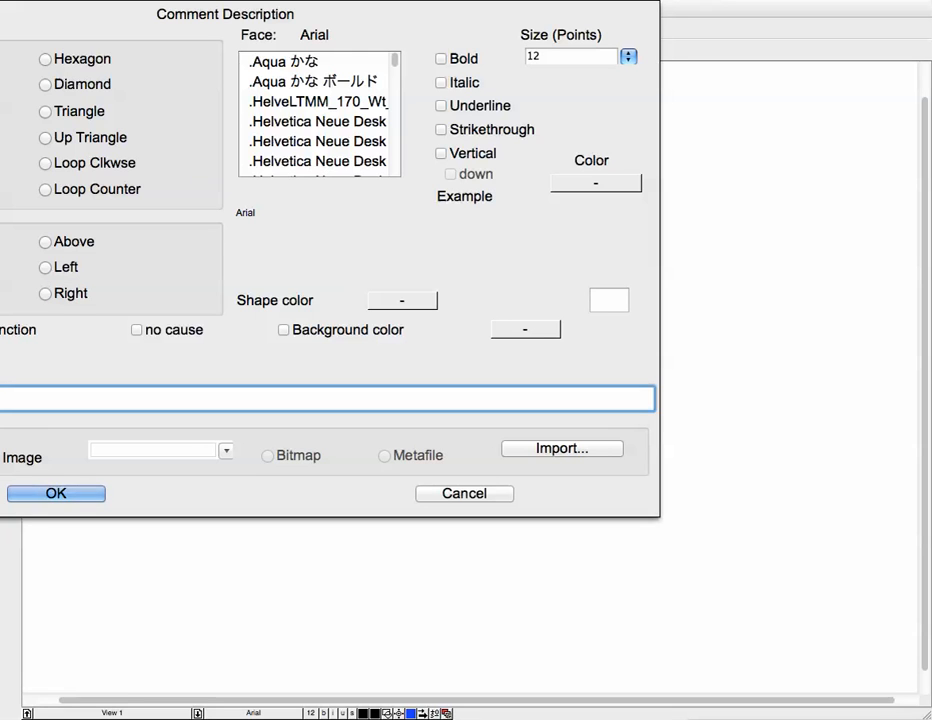
pyautogui.write('l Seeking Model')
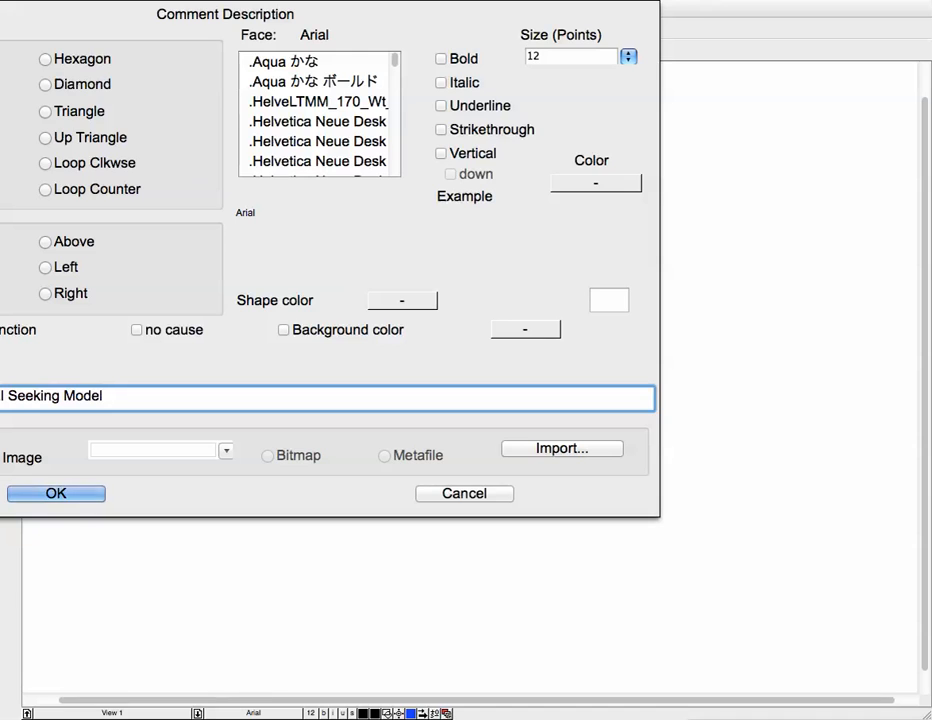
pyautogui.press('Return')
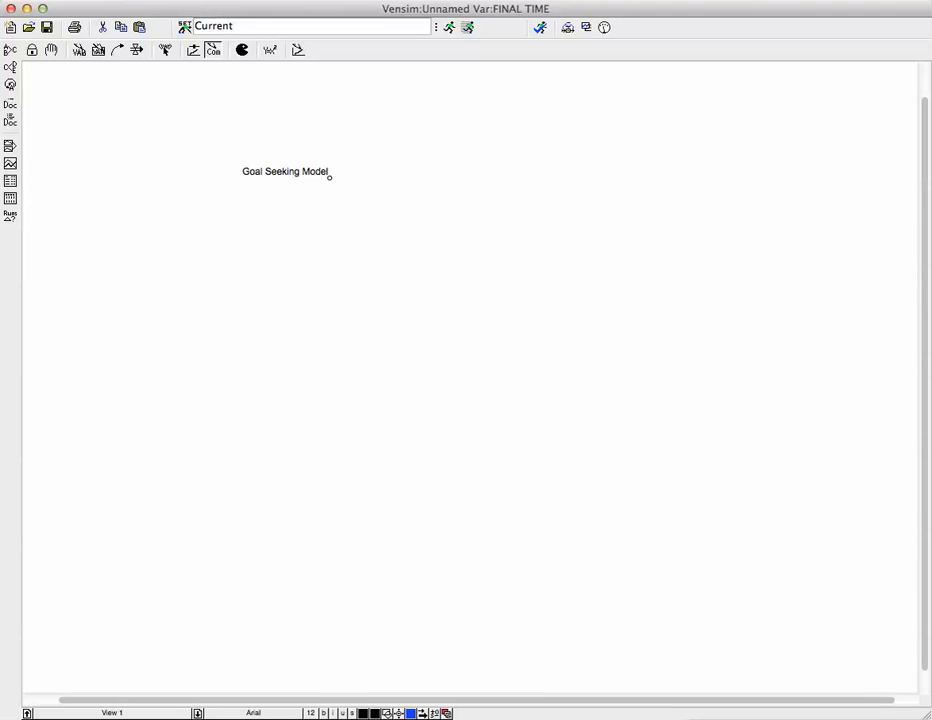
# Step: Set the sketch scale to 200% and reposition the title comment near the sketch's upper-left corner
pyautogui.moveTo(3, 11)
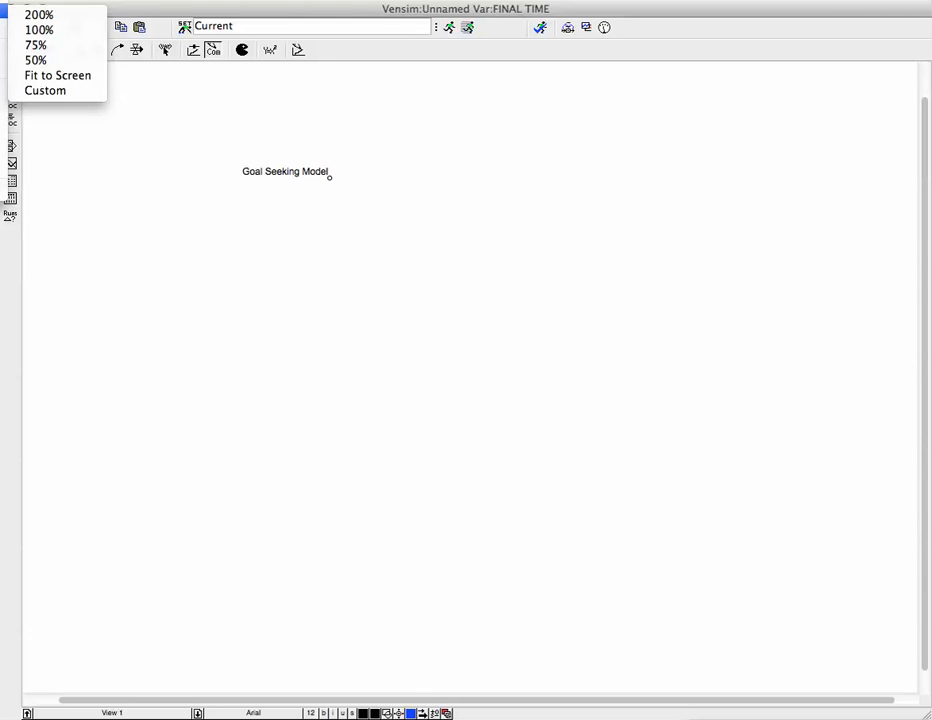
pyautogui.click(39, 14)
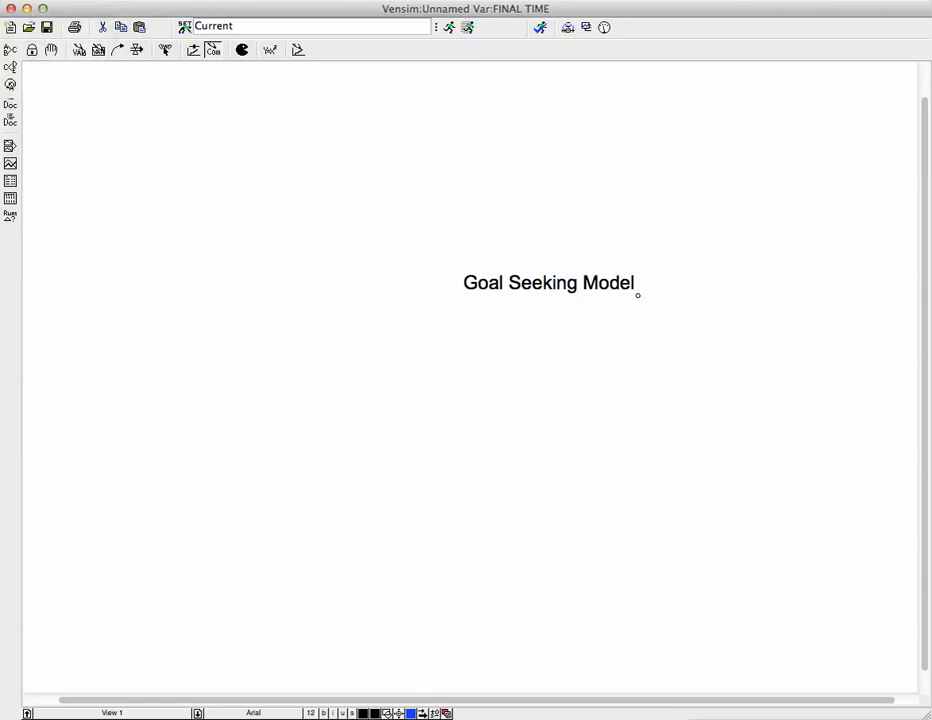
pyautogui.click(51, 50)
pyautogui.moveTo(637, 295); pyautogui.dragTo(390, 155)
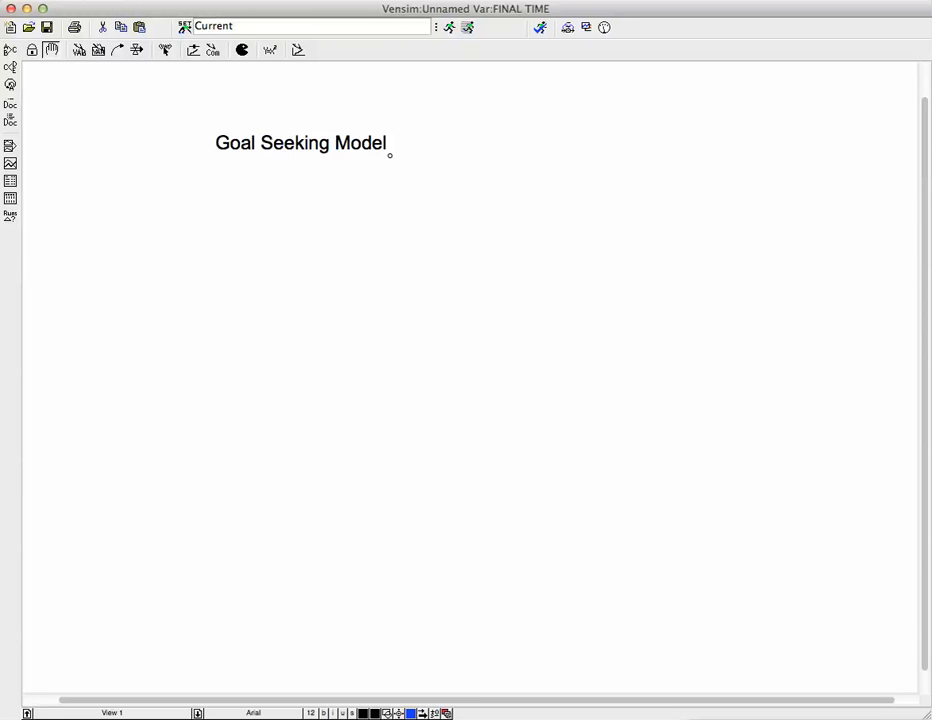
# Step: Add a box variable named "Level" below the title
pyautogui.press('4')
pyautogui.click(269, 254)
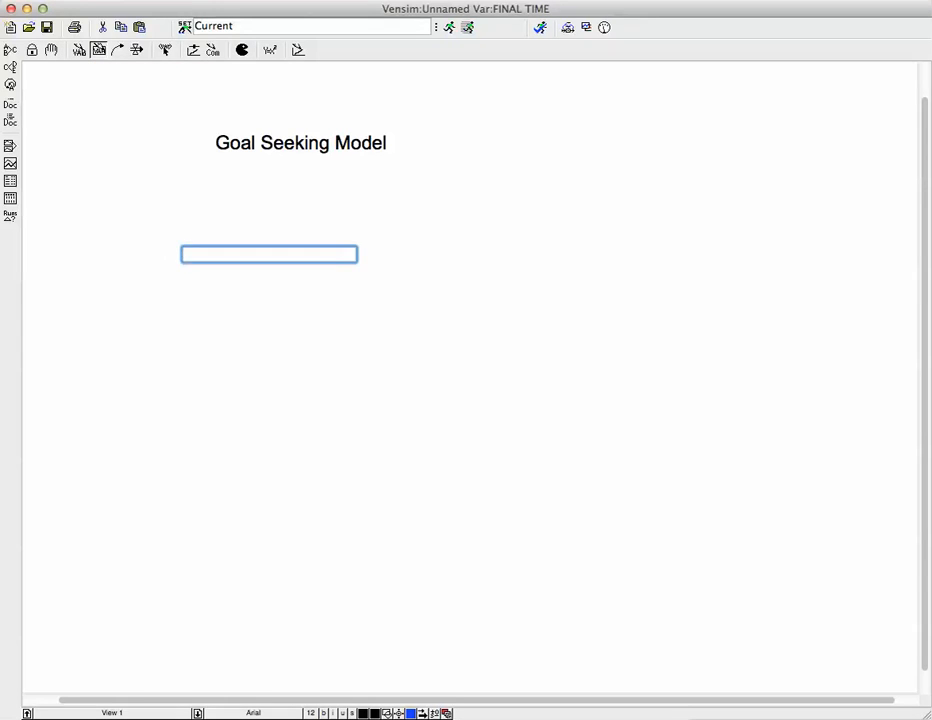
pyautogui.write('Ke')
pyautogui.write('vel')
pyautogui.press('BackSpace')
pyautogui.press('BackSpace')
pyautogui.press('BackSpace')
pyautogui.press('BackSpace')
pyautogui.press('BackSpace')
pyautogui.write('Level')
pyautogui.press('Return')
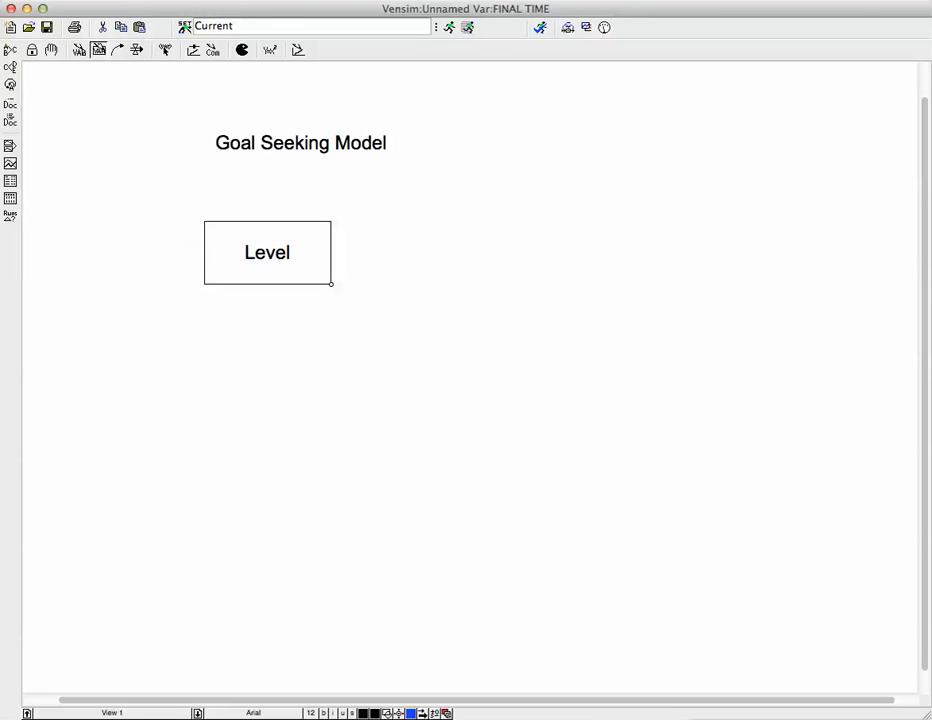
# Step: Draw an outflow rate named "Decreasing" from the Level box to a cloud on its right
pyautogui.click(137, 49)
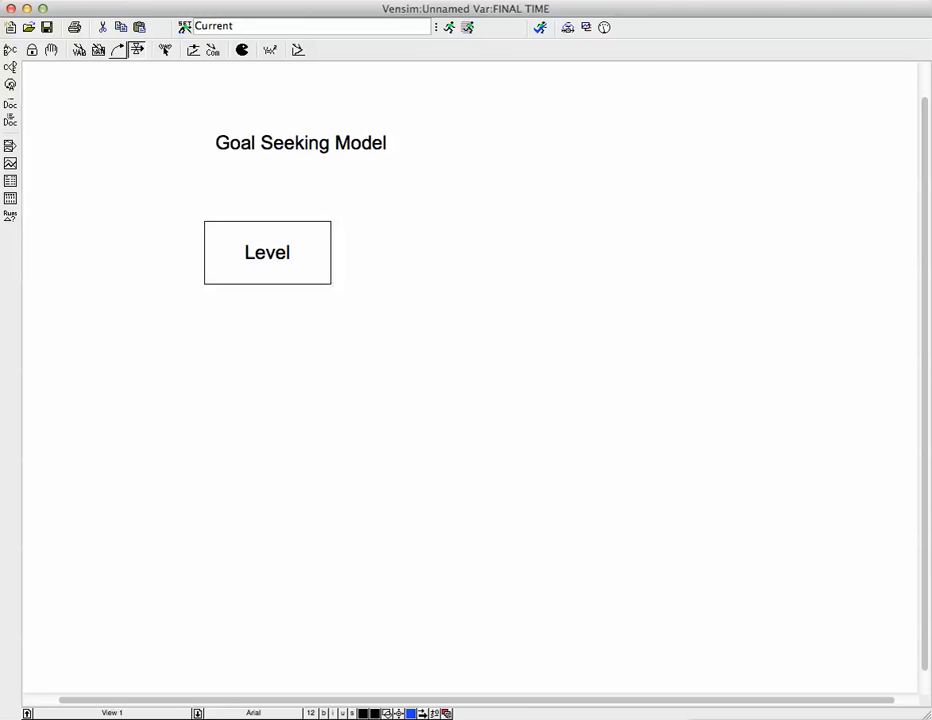
pyautogui.click(98, 50)
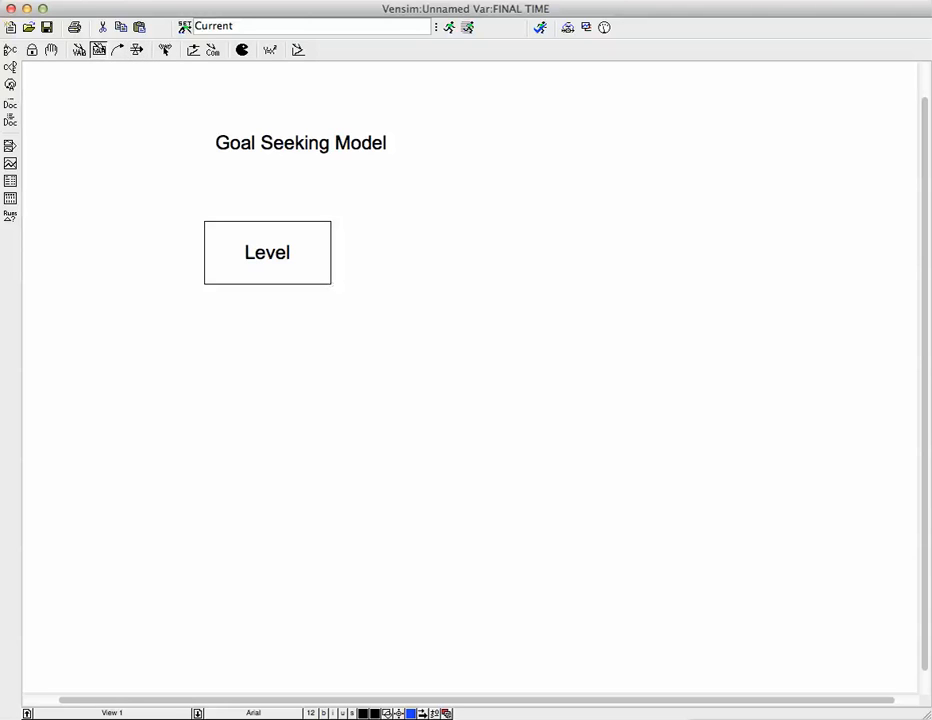
pyautogui.click(137, 49)
pyautogui.click(137, 49)
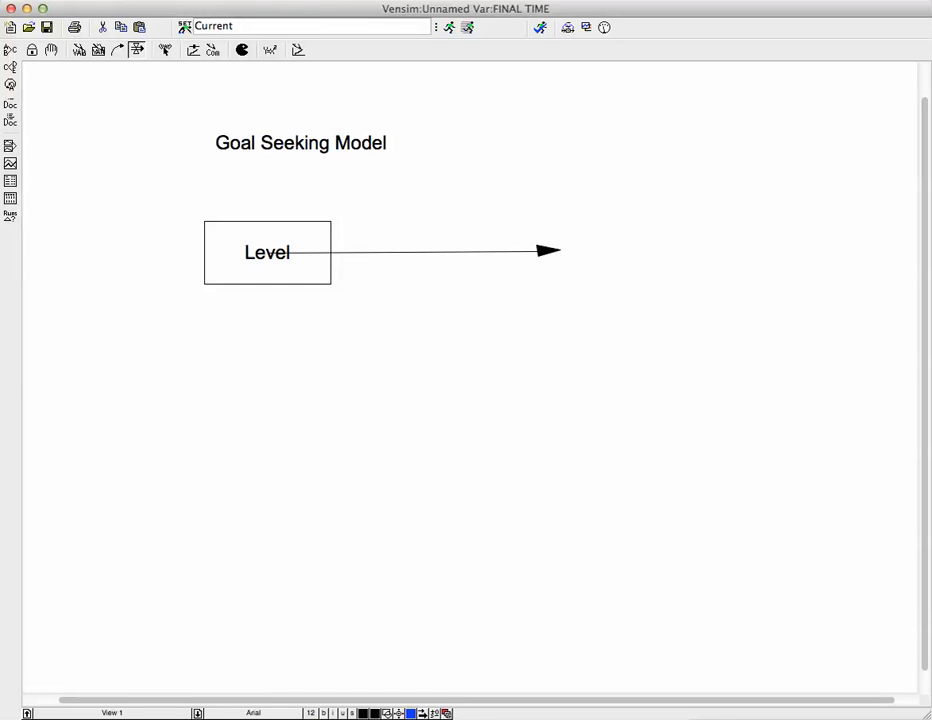
pyautogui.click(558, 250)
pyautogui.write('Decreasing')
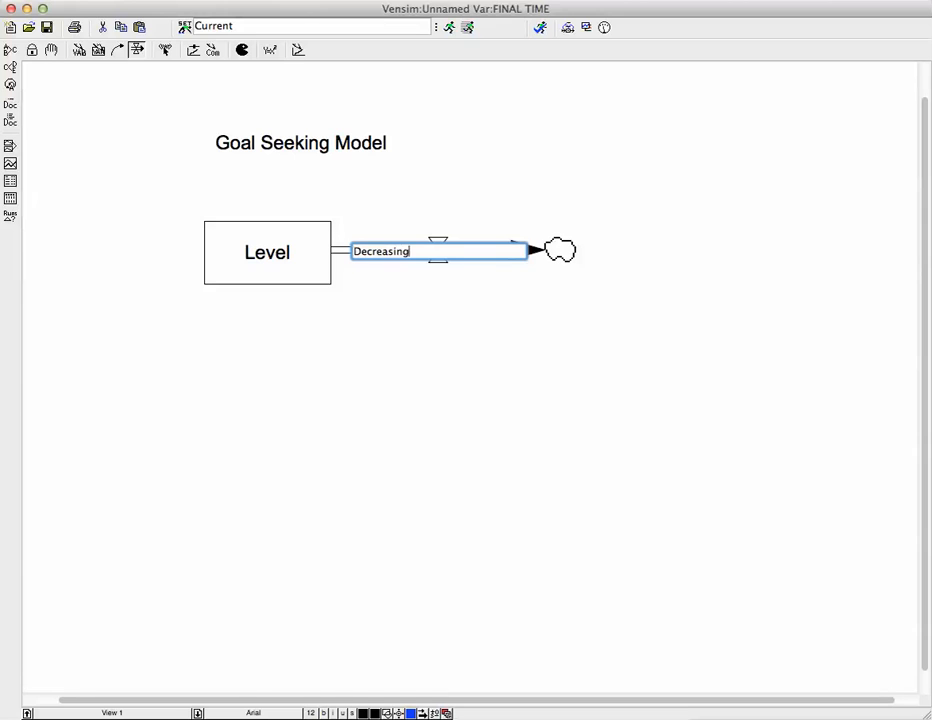
pyautogui.press('Return')
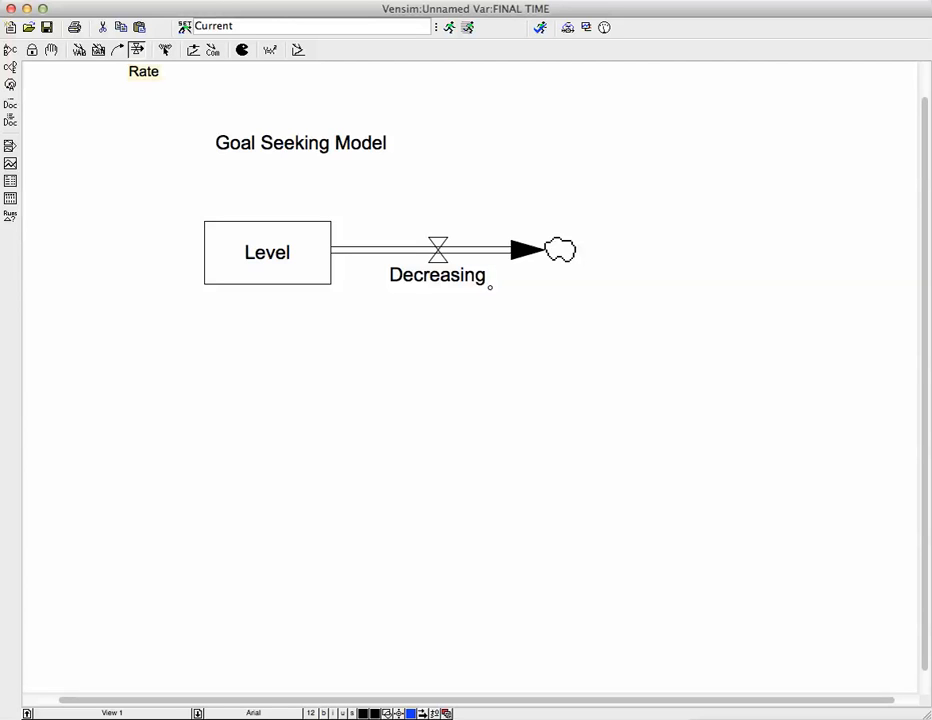
# Step: Add a variable named "Goal" well below the Decreasing flow, toward its cloud end
pyautogui.click(79, 49)
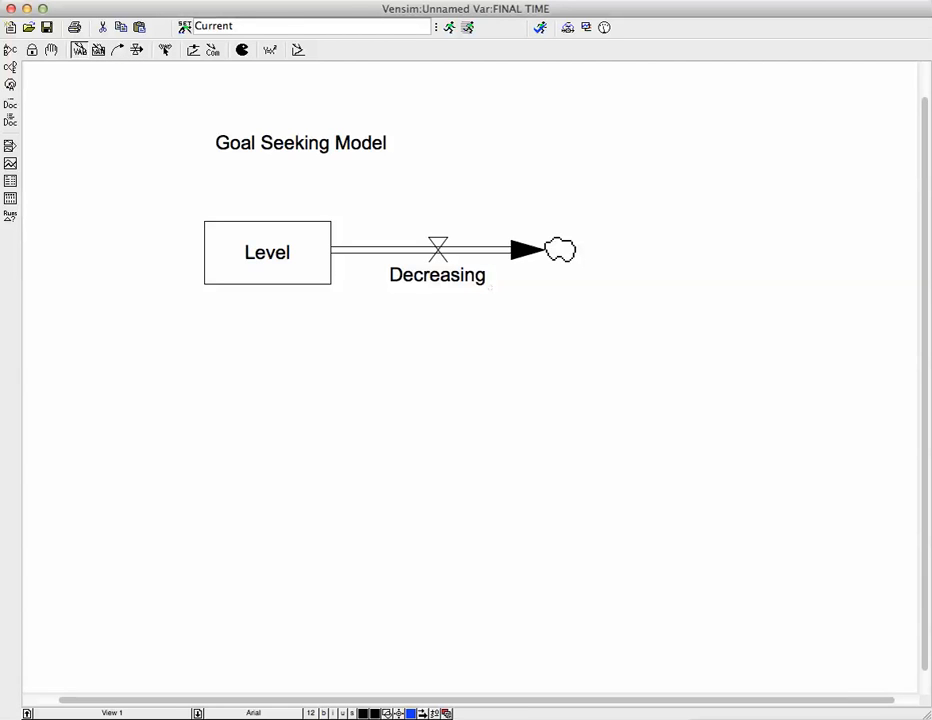
pyautogui.click(545, 424)
pyautogui.write('G')
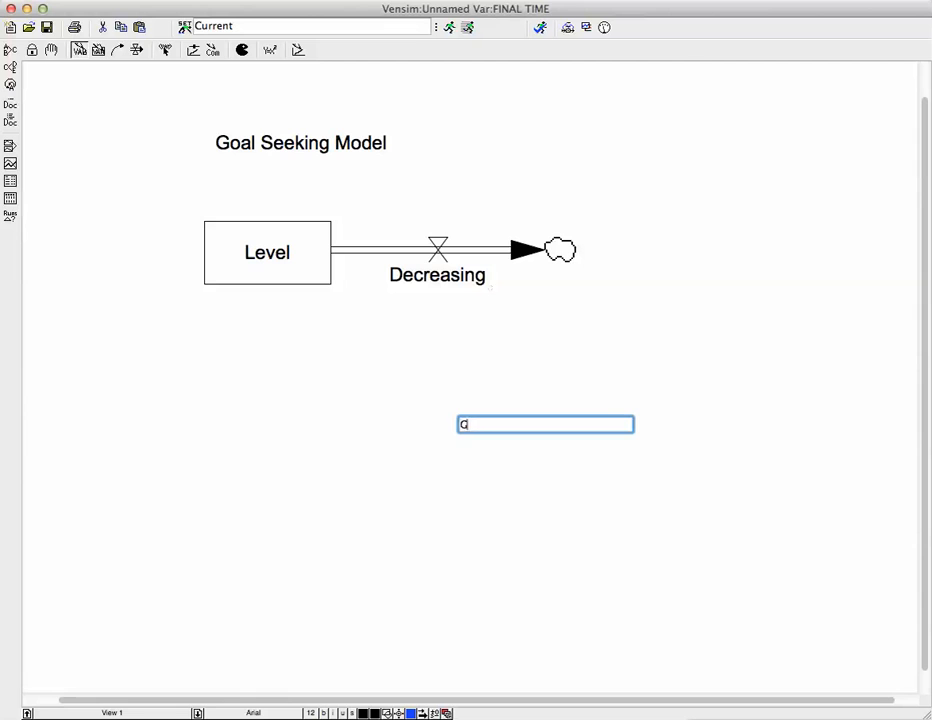
pyautogui.write('aol')
pyautogui.press('BackSpace')
pyautogui.press('BackSpace')
pyautogui.press('BackSpace')
pyautogui.write('oal')
pyautogui.press('Return')
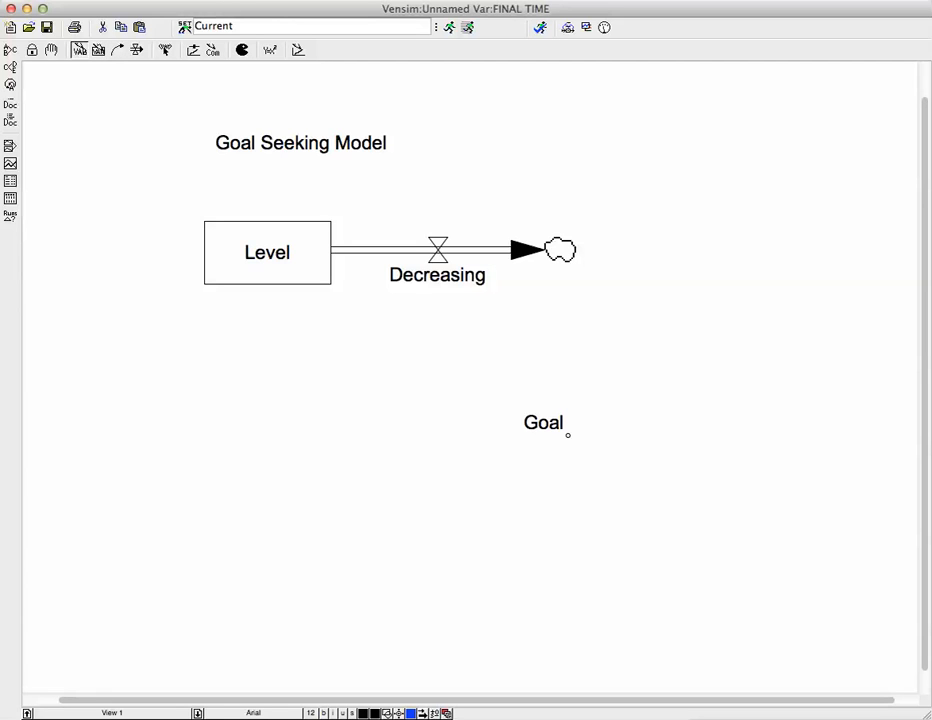
# Step: Add a variable named "Difference" between Level and Goal, below the flow
pyautogui.click(363, 380)
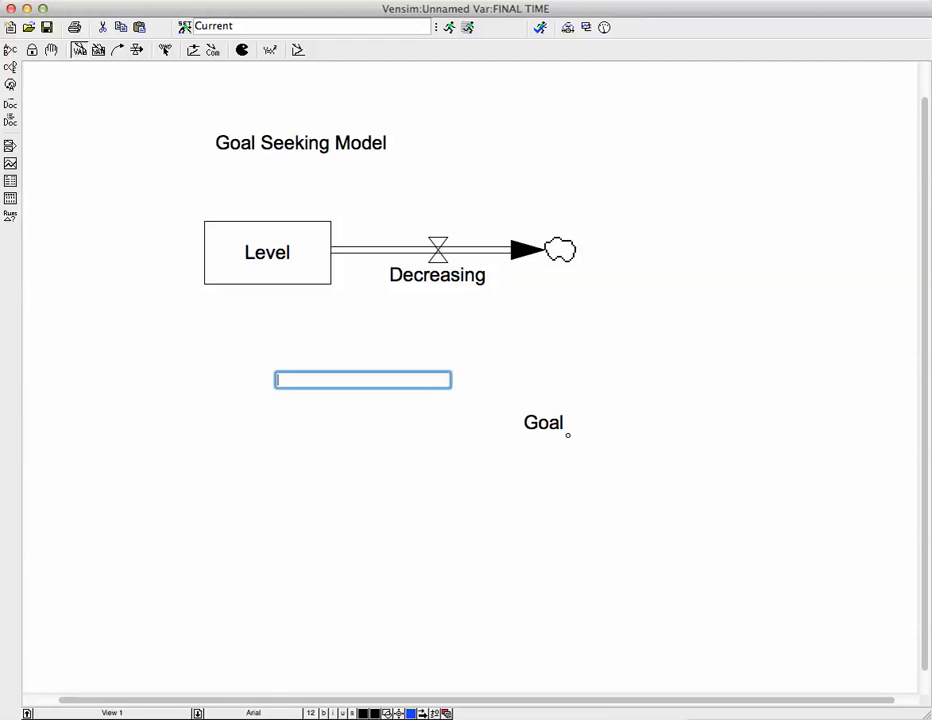
pyautogui.write('Difference')
pyautogui.press('Return')
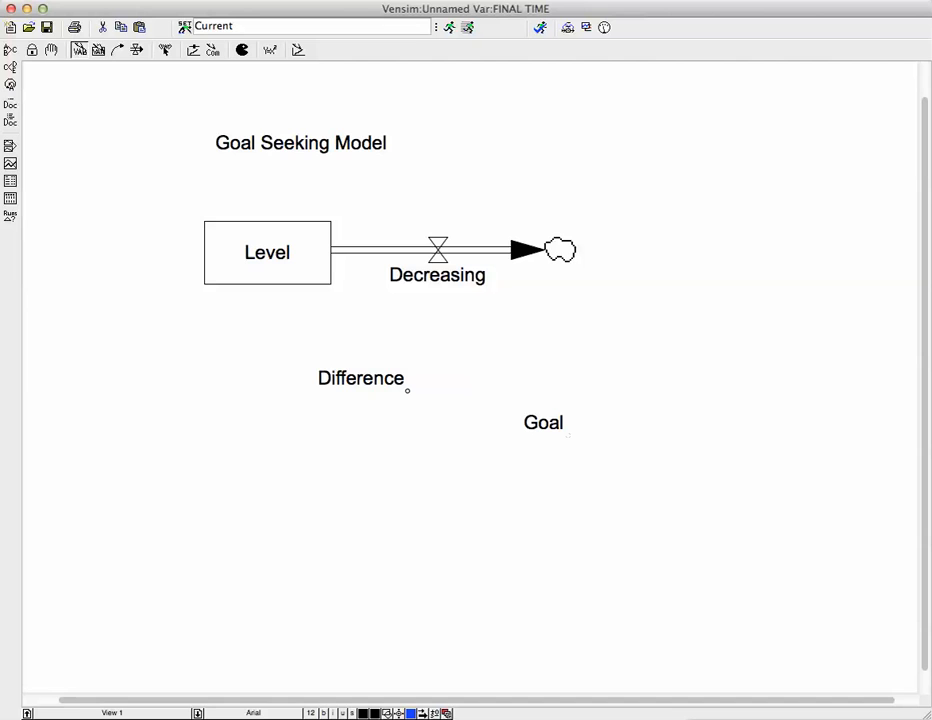
# Step: Draw arrows from Level to Difference, from Goal to Difference, and from Difference to Decreasing
pyautogui.click(118, 49)
pyautogui.click(268, 252)
pyautogui.click(349, 379)
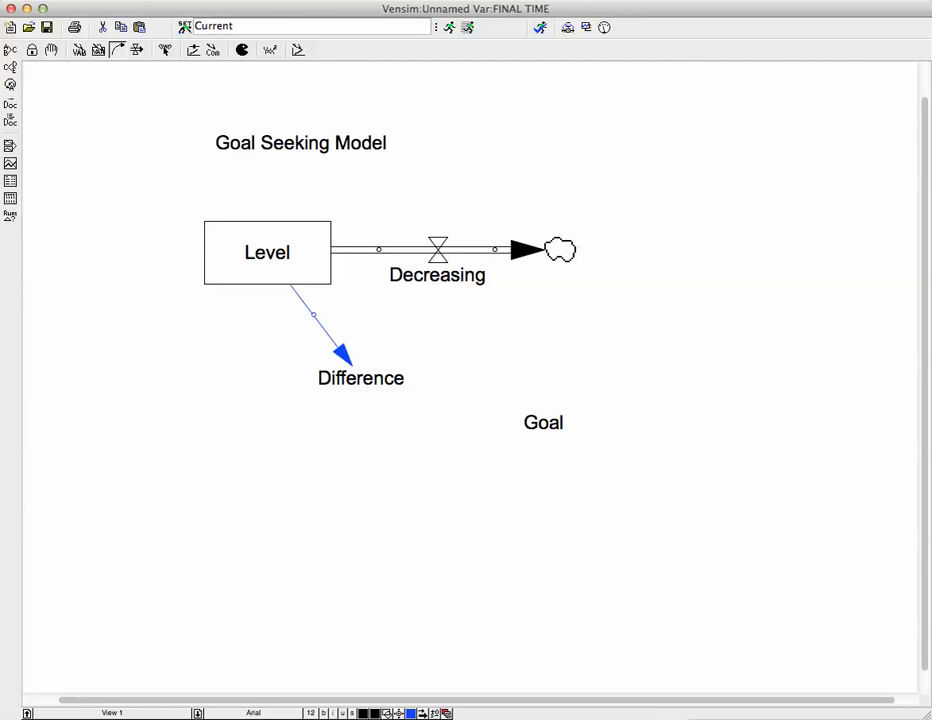
pyautogui.click(543, 423)
pyautogui.click(370, 385)
pyautogui.click(270, 50)
pyautogui.click(361, 378)
pyautogui.click(437, 275)
# Step: Add a variable named "Rate" above and to the right of Goal
pyautogui.click(79, 49)
pyautogui.click(79, 49)
pyautogui.click(595, 333)
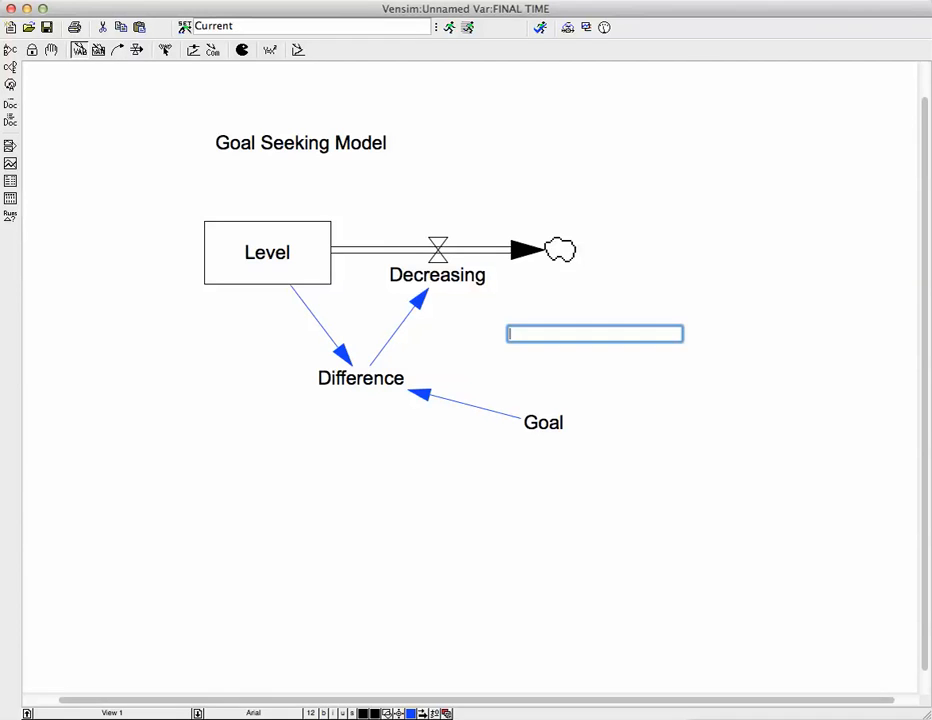
pyautogui.write('Rate')
pyautogui.press('Return')
# Step: Draw an arrow from the Rate variable to the Decreasing flow
pyautogui.press('5')
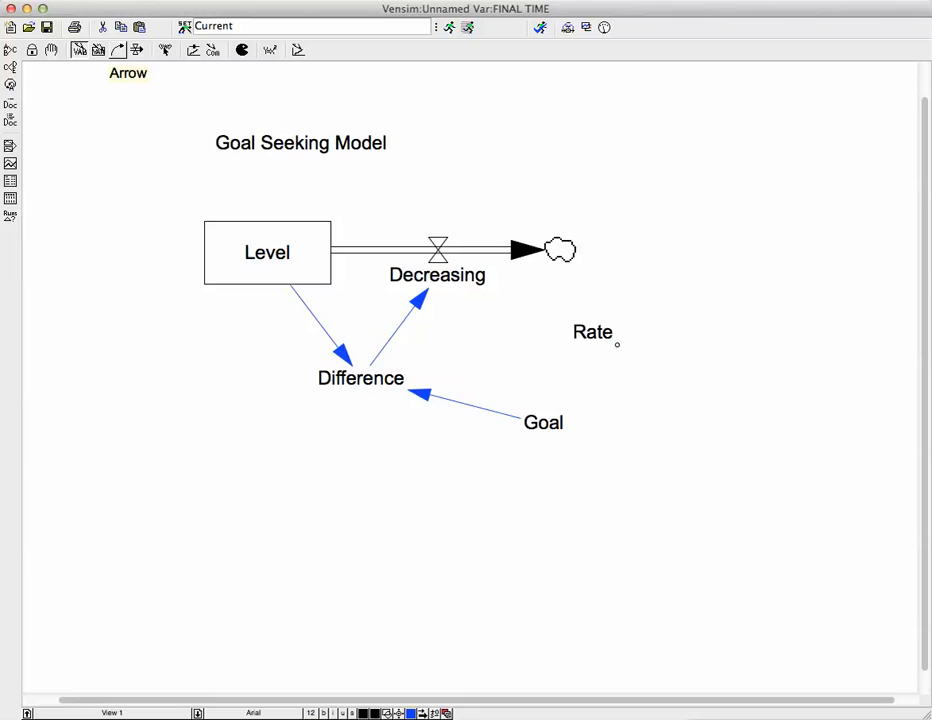
pyautogui.click(118, 49)
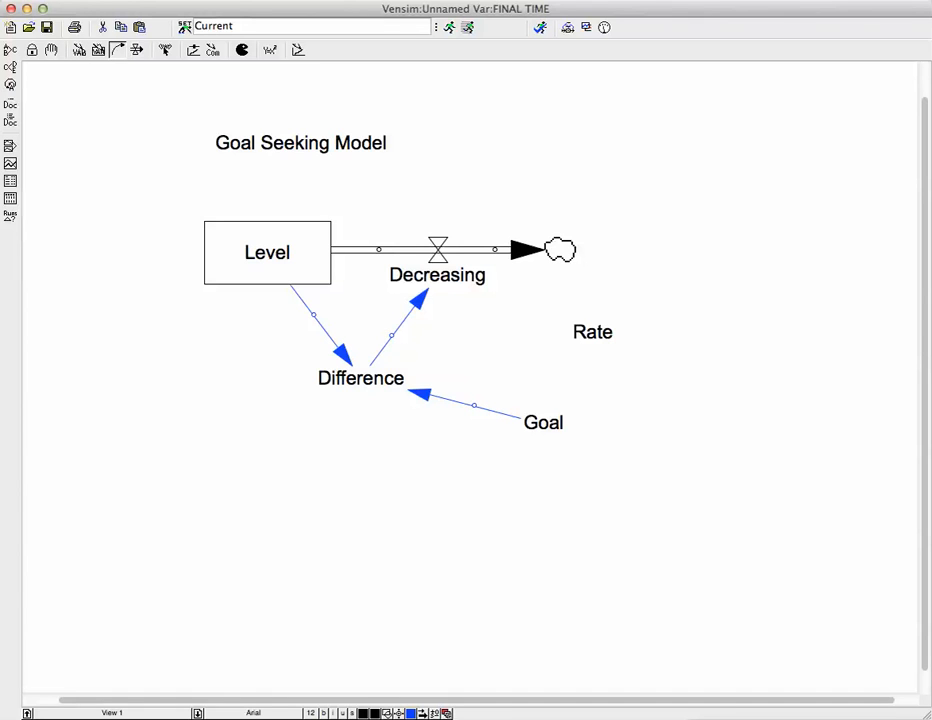
pyautogui.click(593, 331)
pyautogui.click(437, 274)
# Step: Extend the title comment's text to "Goal Seeking Model Decreasing at a Decreasing Rate"
pyautogui.click(52, 50)
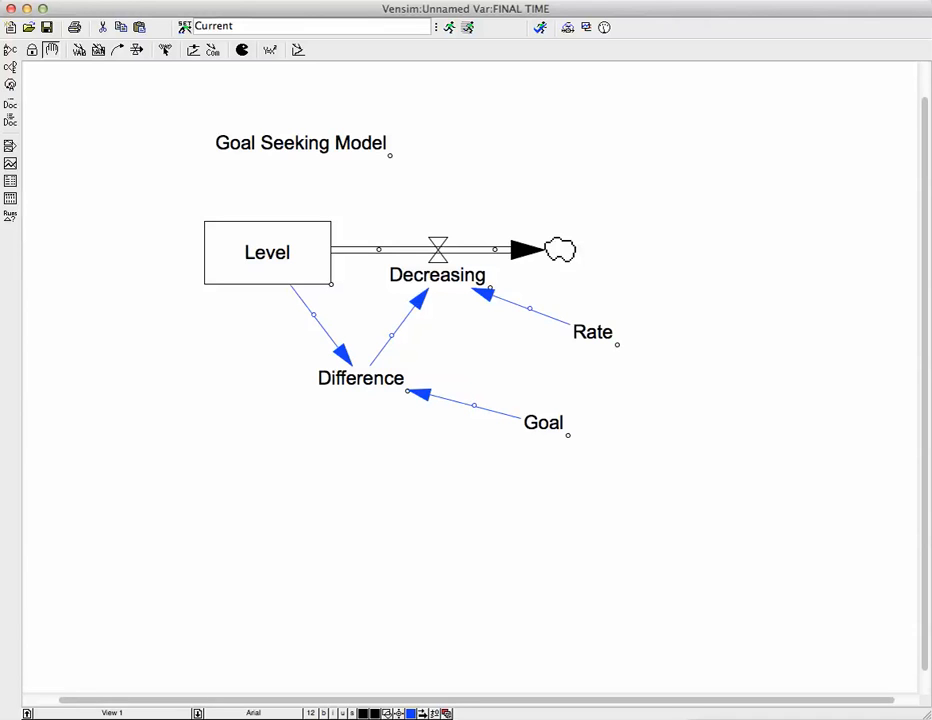
pyautogui.click(301, 143)
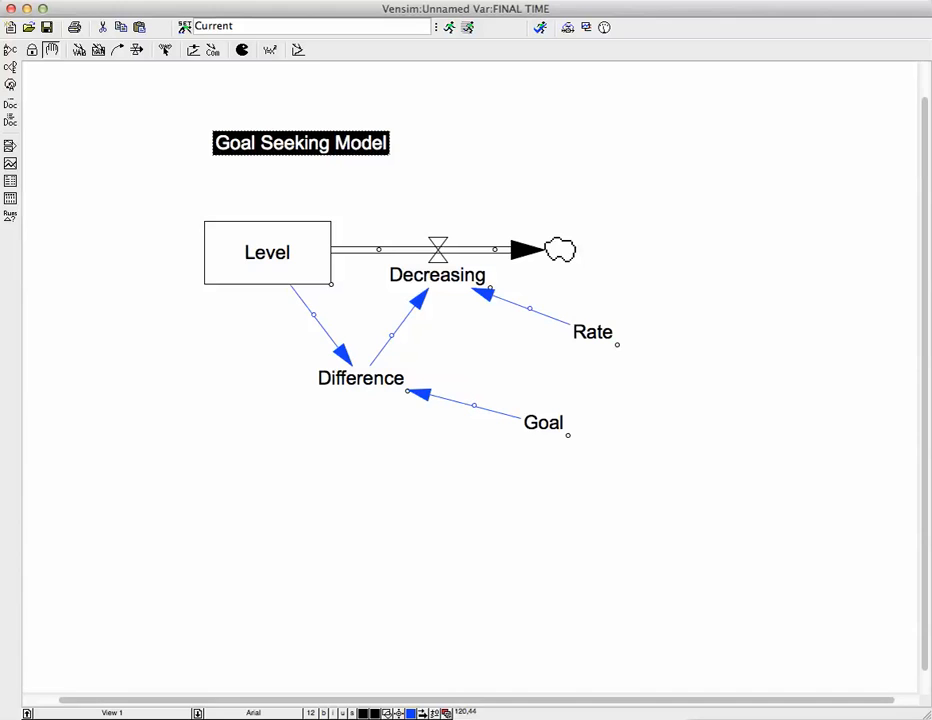
pyautogui.click(213, 50)
pyautogui.click(301, 143)
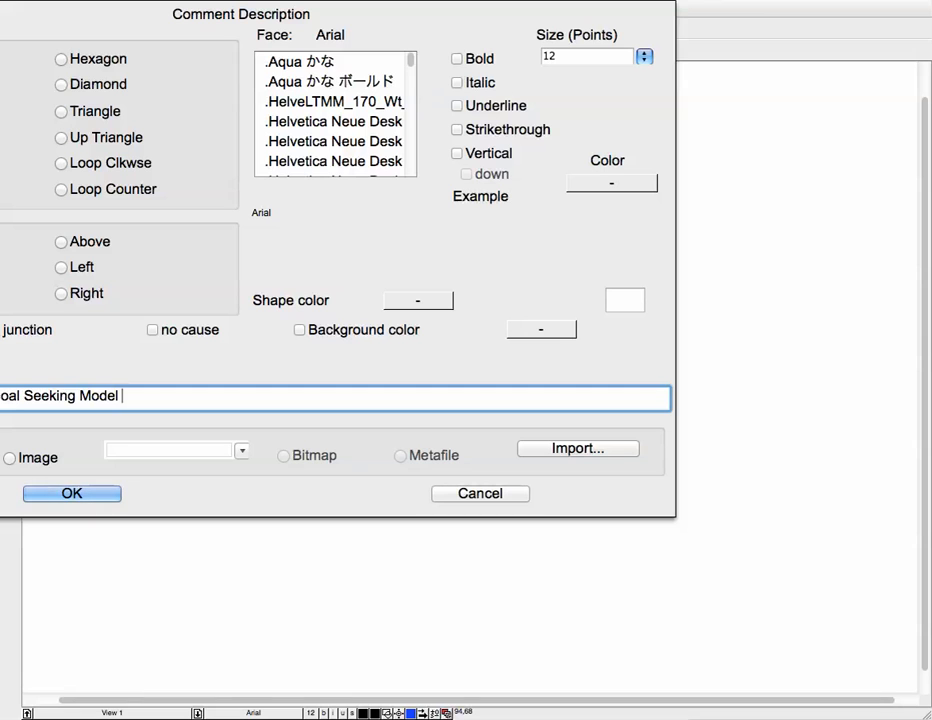
pyautogui.write('Dec')
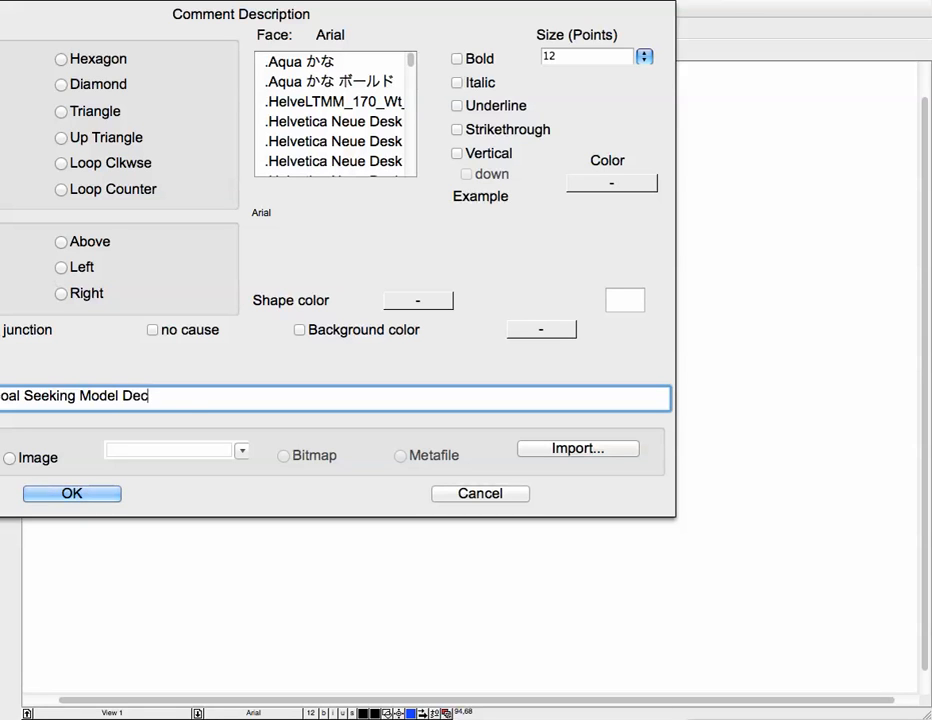
pyautogui.write('reasing as')
pyautogui.press('BackSpace')
pyautogui.write('t a D')
pyautogui.write('ecreasing ')
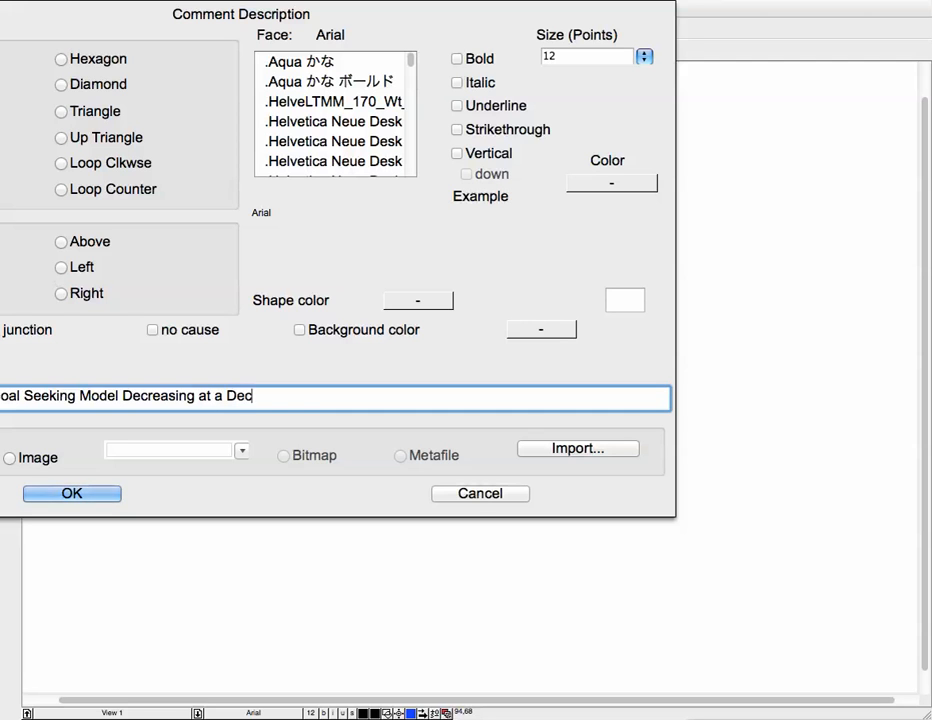
pyautogui.write('Rate')
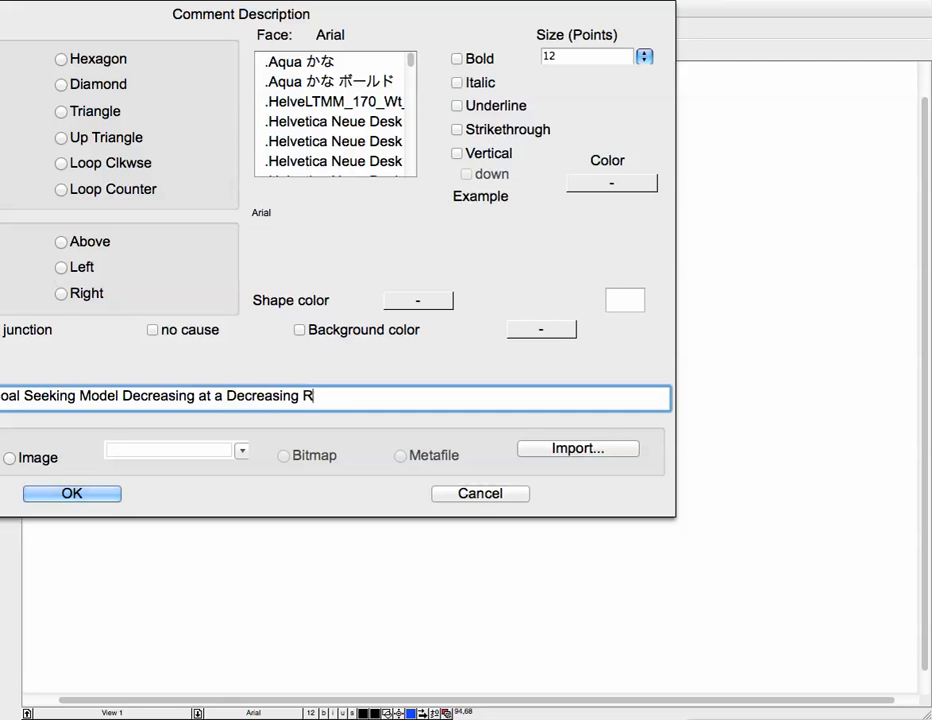
pyautogui.press('Return')
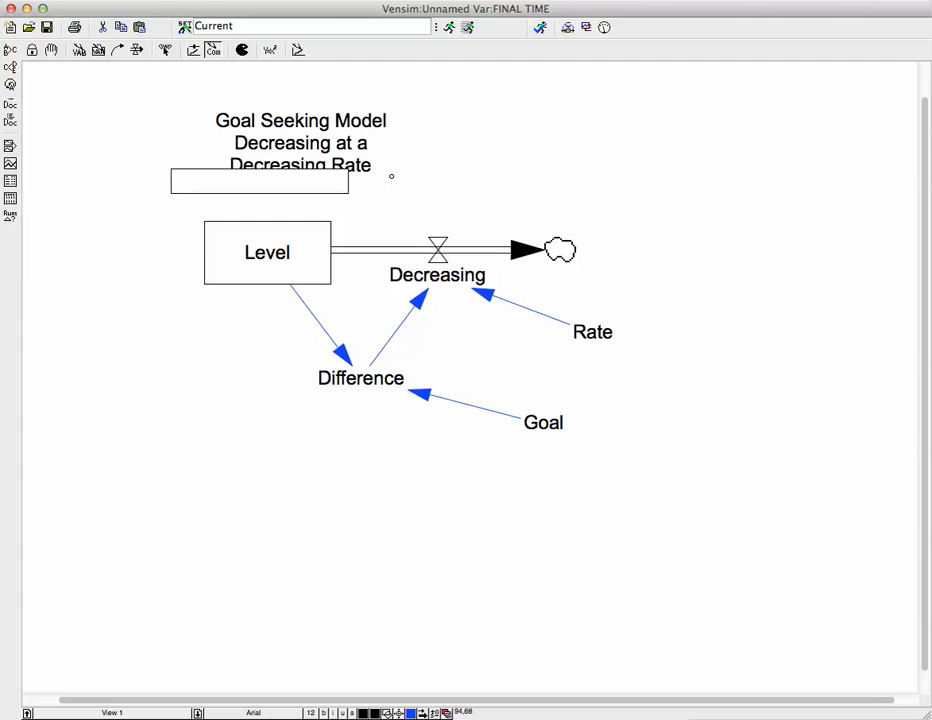
# Step: Widen the title comment slightly, keeping it above the Level box
pyautogui.click(51, 50)
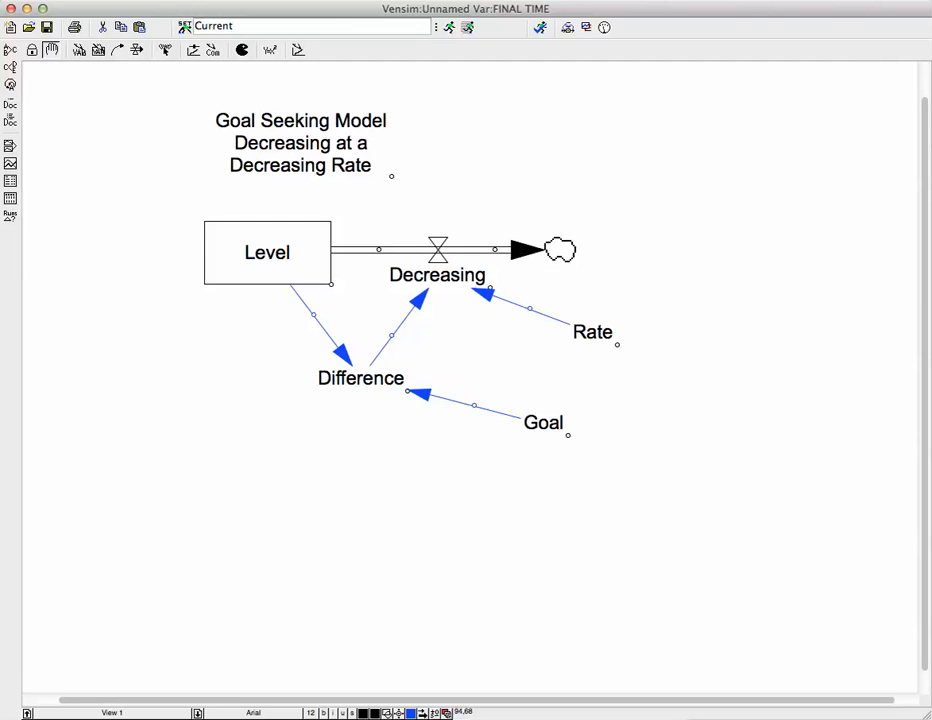
pyautogui.moveTo(391, 176); pyautogui.dragTo(640, 154)
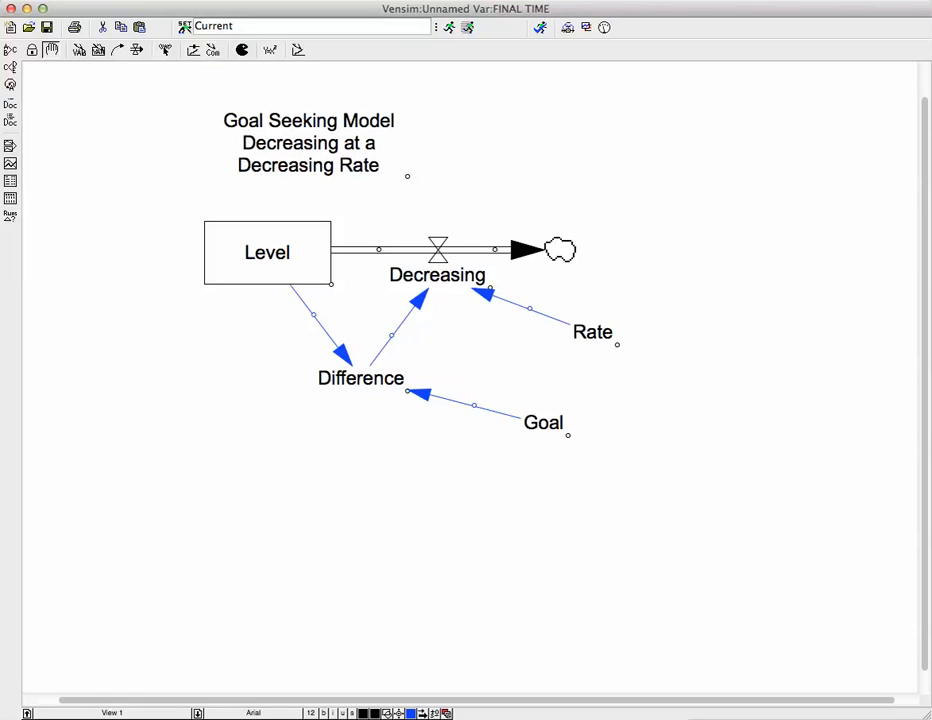
pyautogui.moveTo(309, 143); pyautogui.dragTo(626, 165)
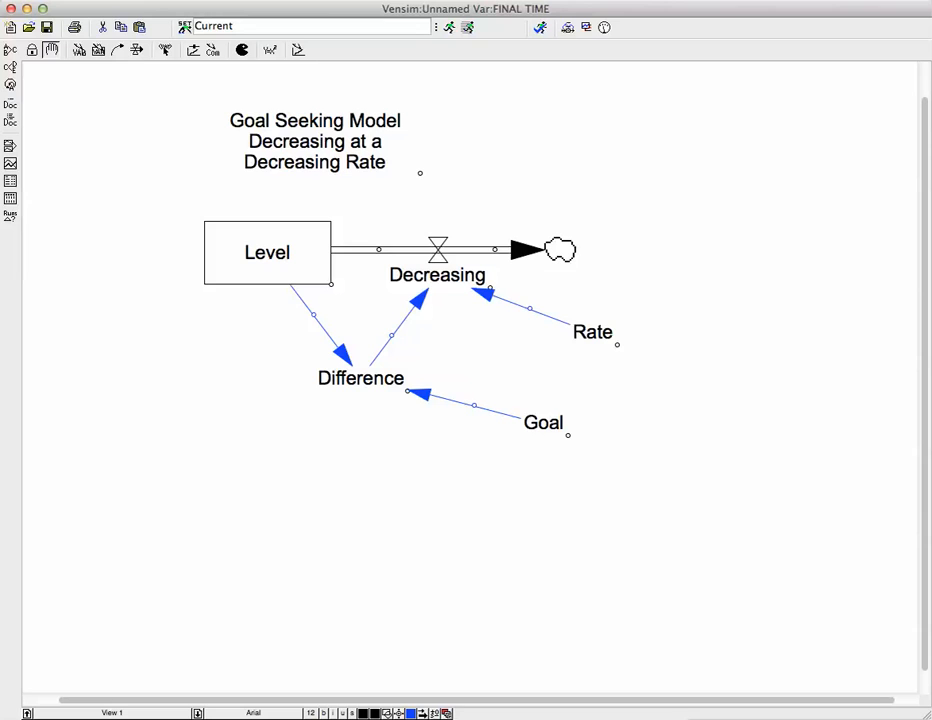
pyautogui.click(242, 49)
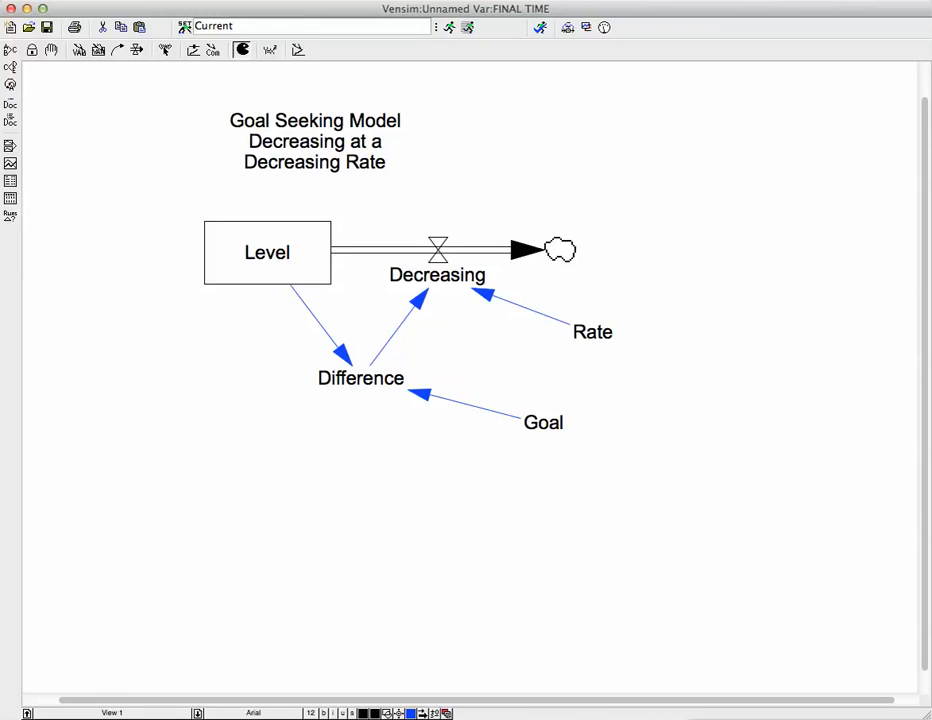
pyautogui.click(51, 49)
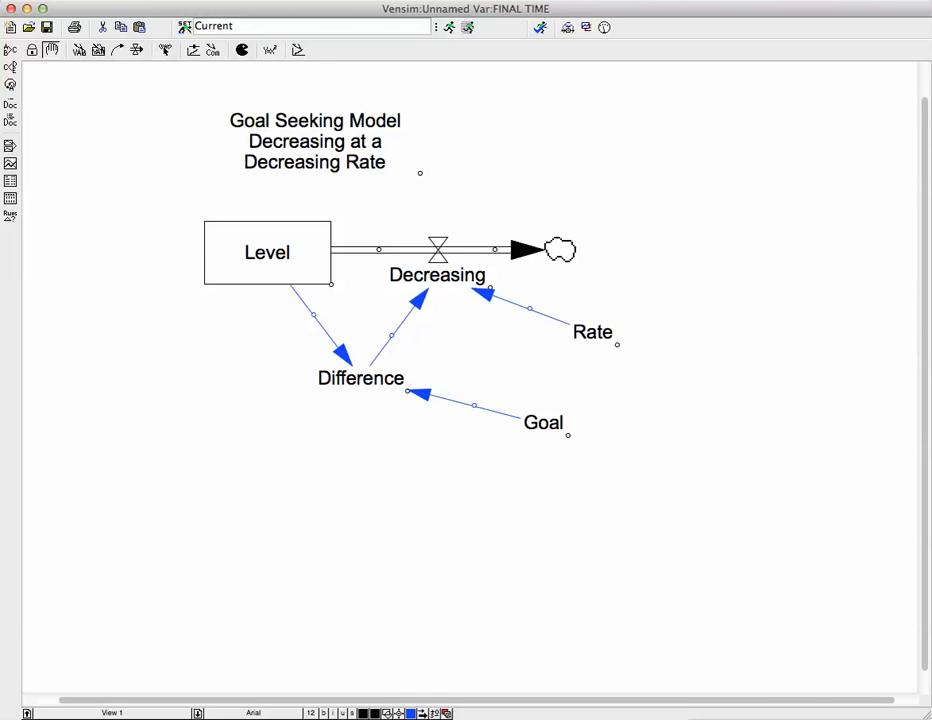
# Step: Set the initial value of the Level stock to 500, keeping -Decreasing as its integral
pyautogui.click(270, 50)
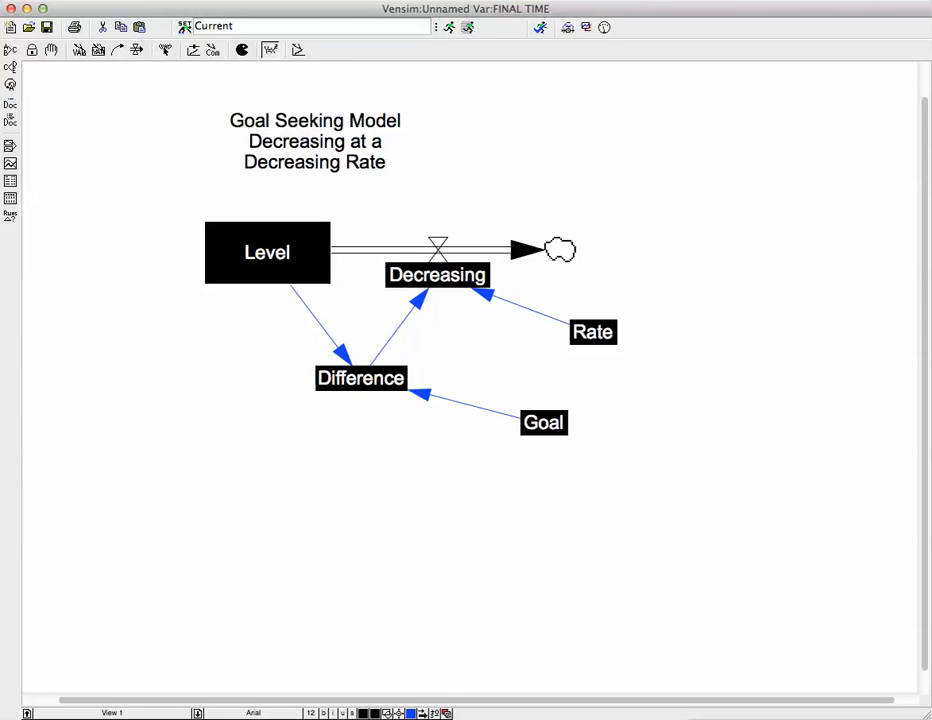
pyautogui.moveTo(267, 252); pyautogui.dragTo(335, 278)
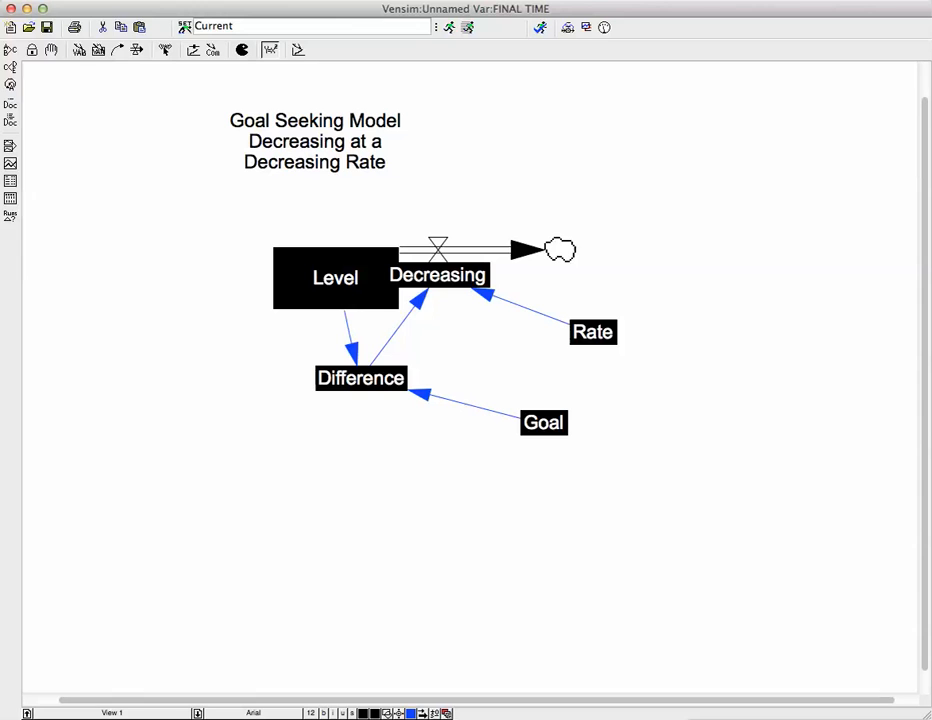
pyautogui.click(335, 278)
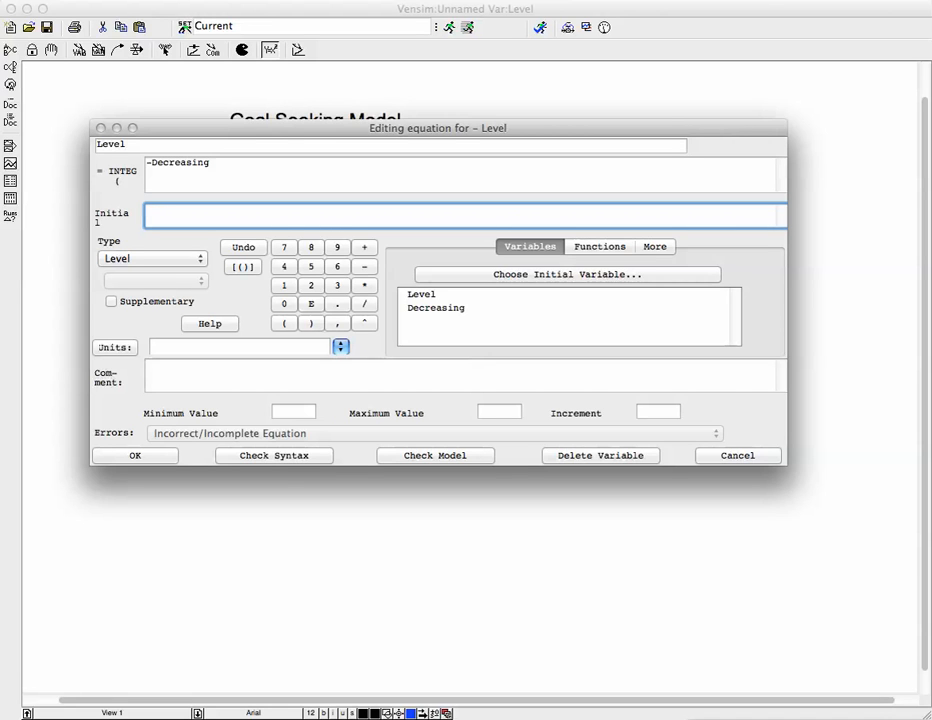
pyautogui.write('500')
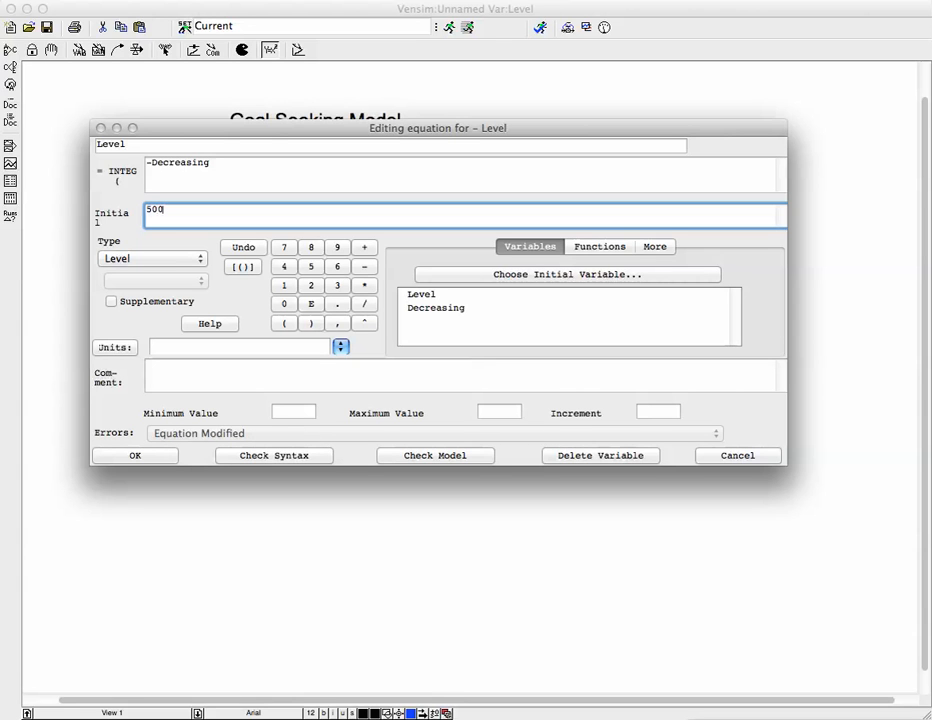
pyautogui.press('Return')
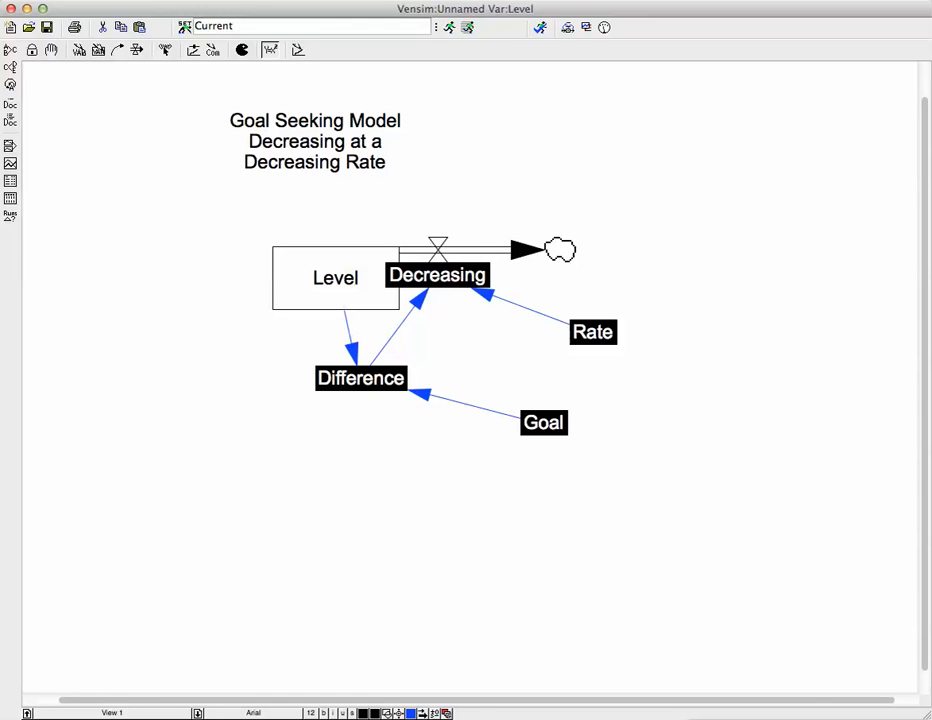
# Step: Define the Difference variable's equation as Level - Goal
pyautogui.click(361, 379)
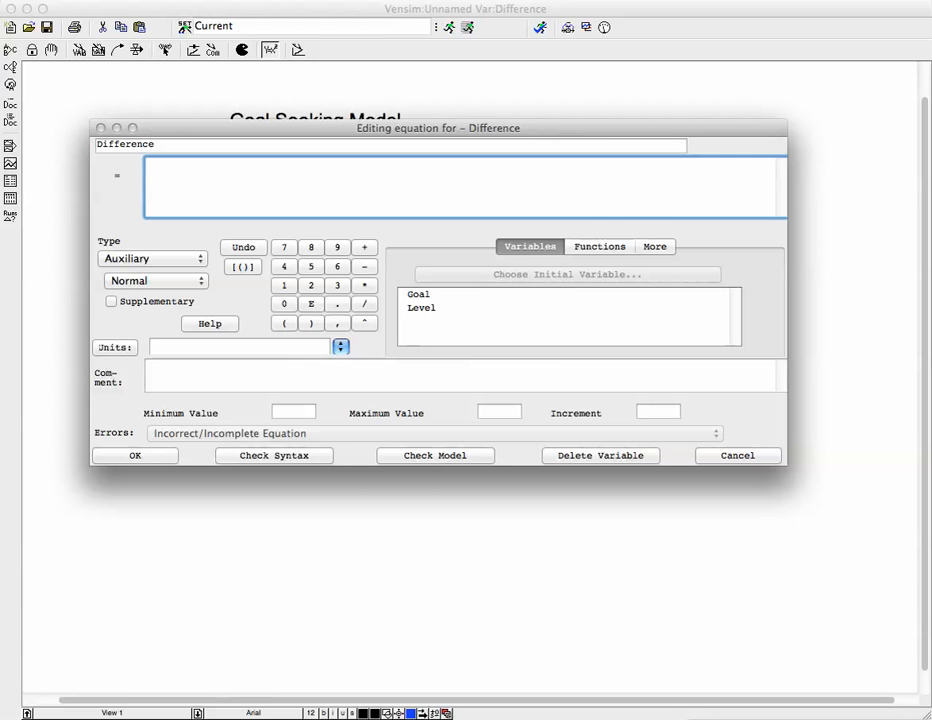
pyautogui.click(421, 308)
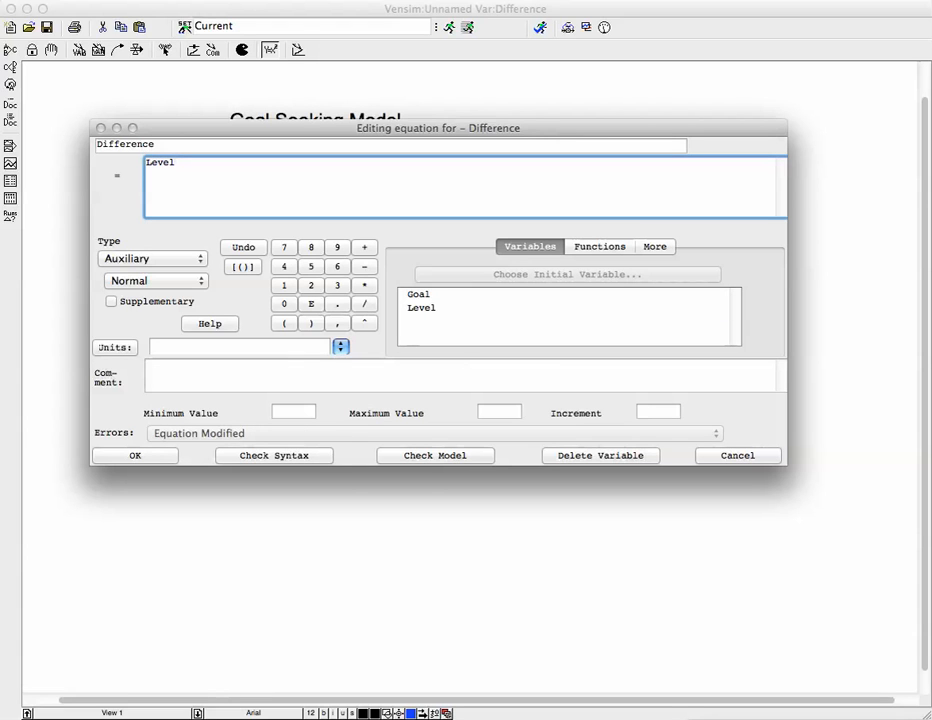
pyautogui.write('- Goal')
pyautogui.press('Return')
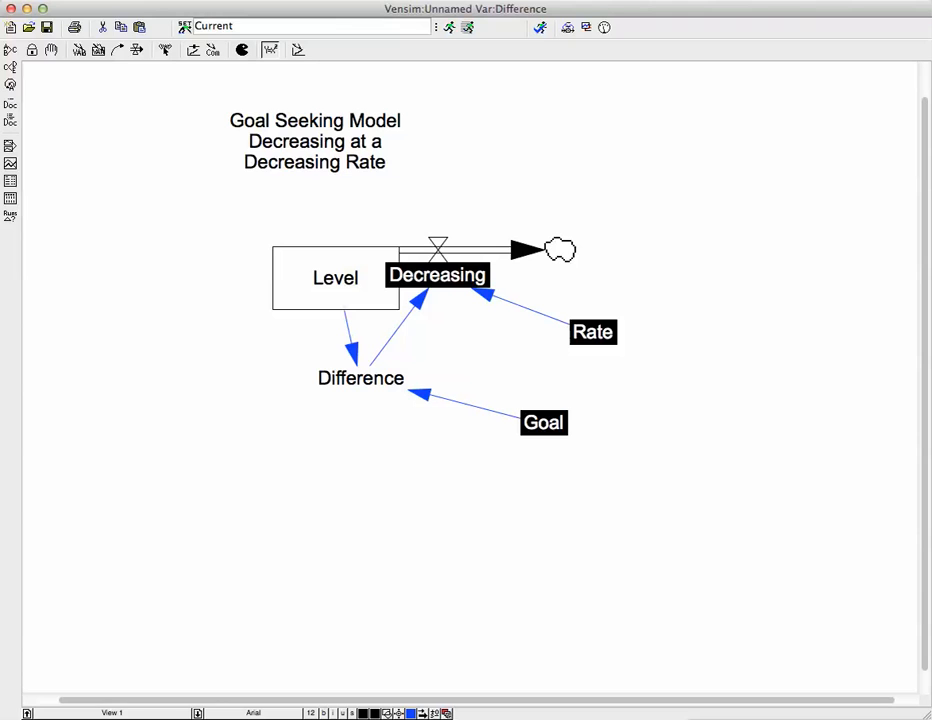
# Step: Set the Goal constant to 0
pyautogui.click(543, 423)
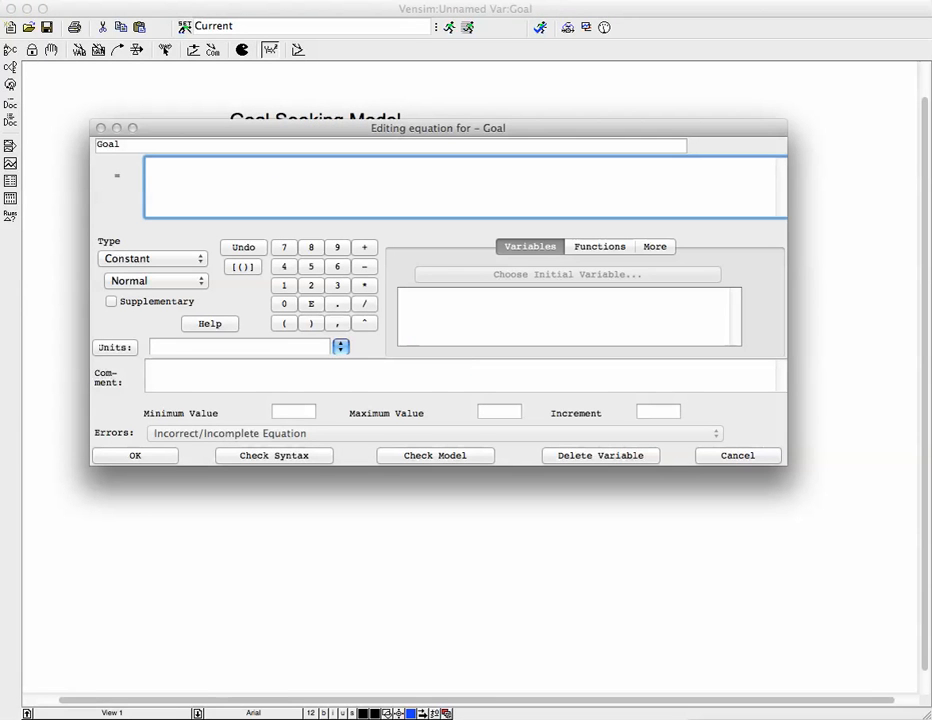
pyautogui.write('0')
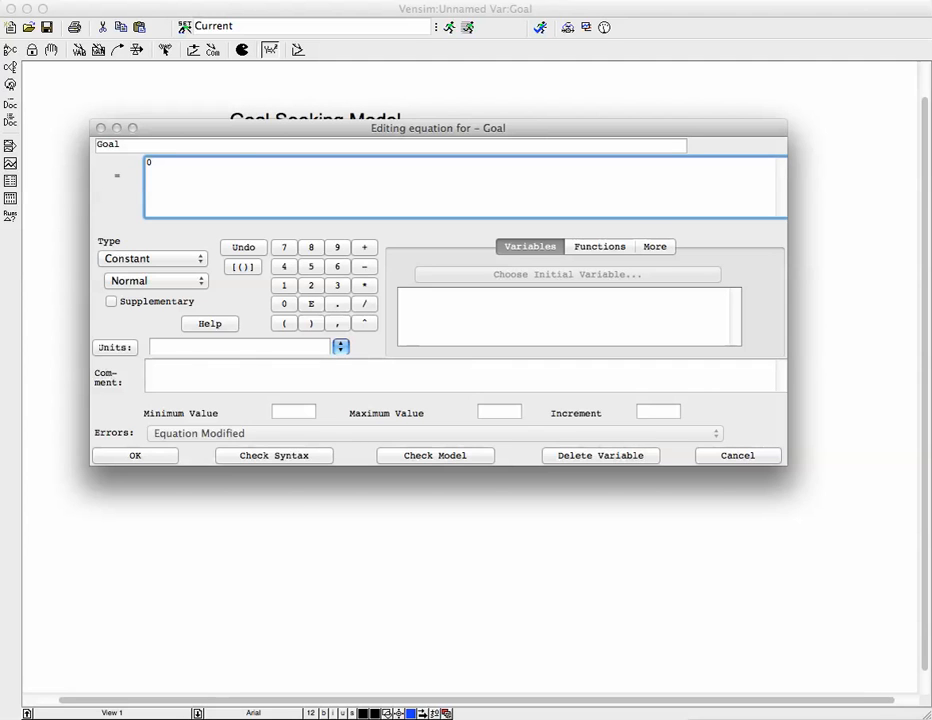
pyautogui.press('Return')
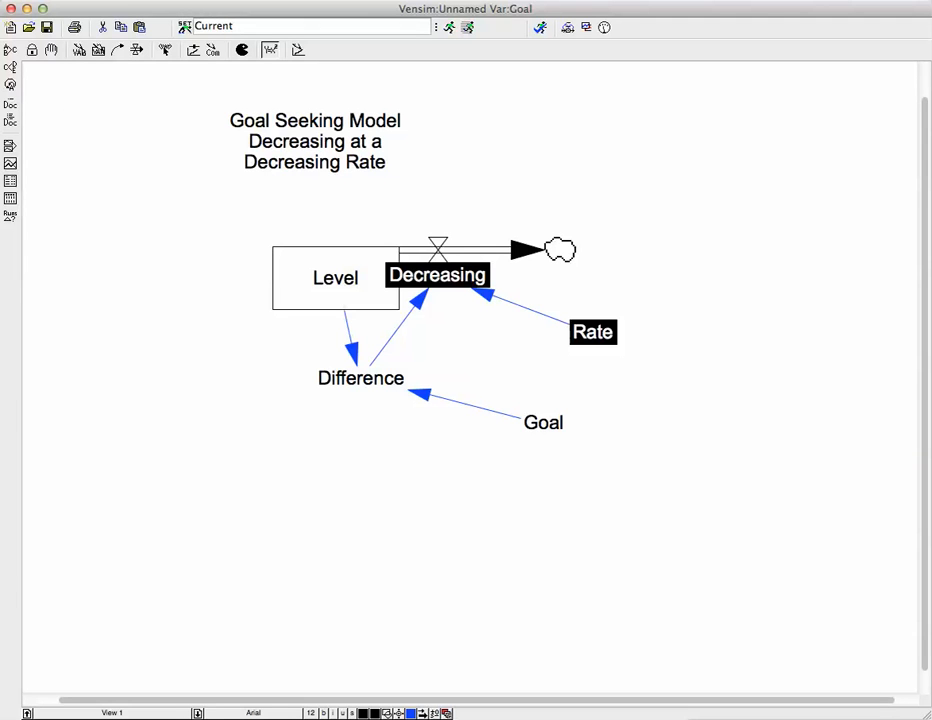
# Step: Set the Rate constant to 1/10
pyautogui.click(593, 332)
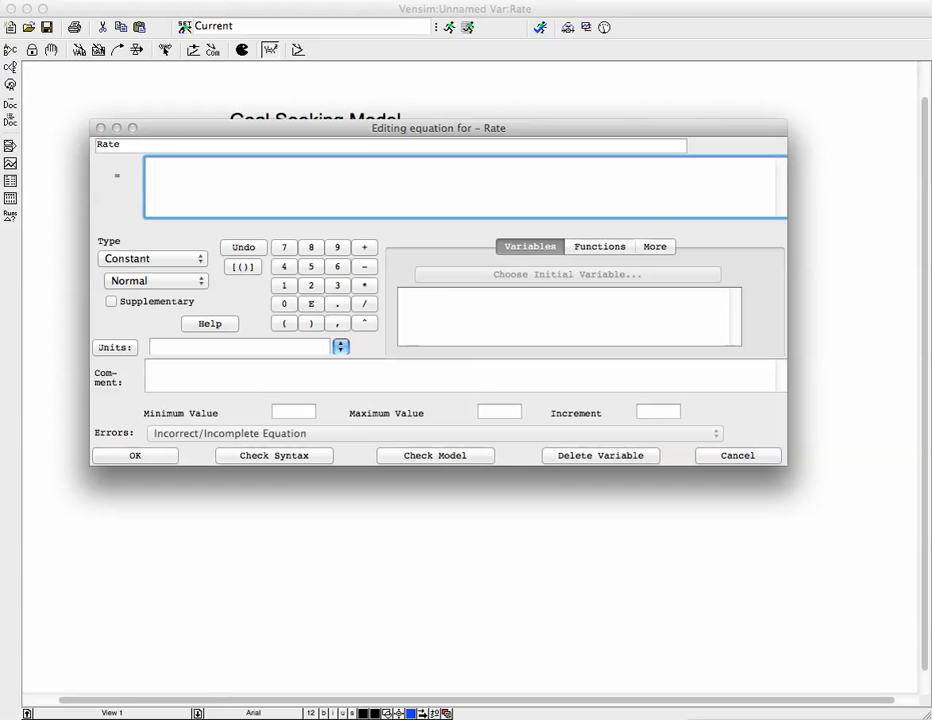
pyautogui.write('1/10')
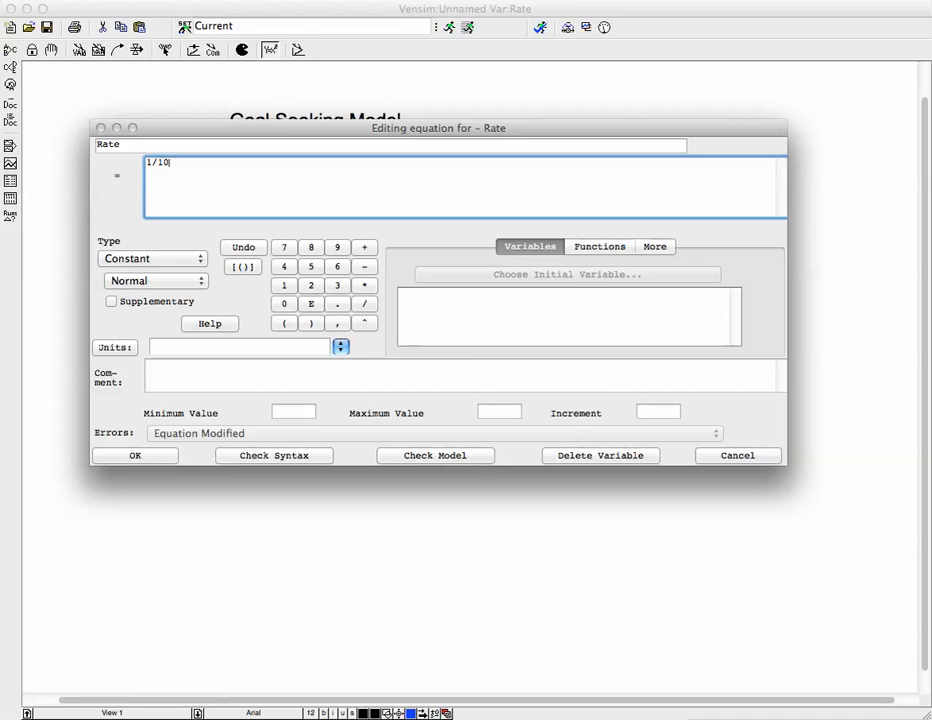
pyautogui.press('Return')
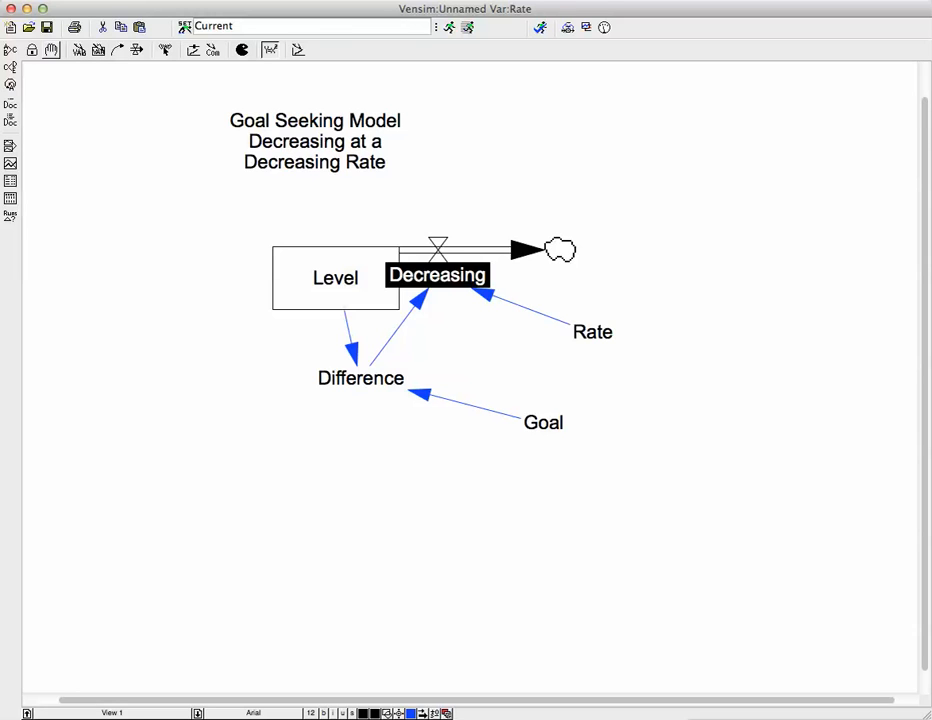
# Step: Spread out the flow by raising the Level box slightly and moving the cloud and the Decreasing valve farther right
pyautogui.click(52, 50)
pyautogui.moveTo(335, 277); pyautogui.dragTo(332, 258)
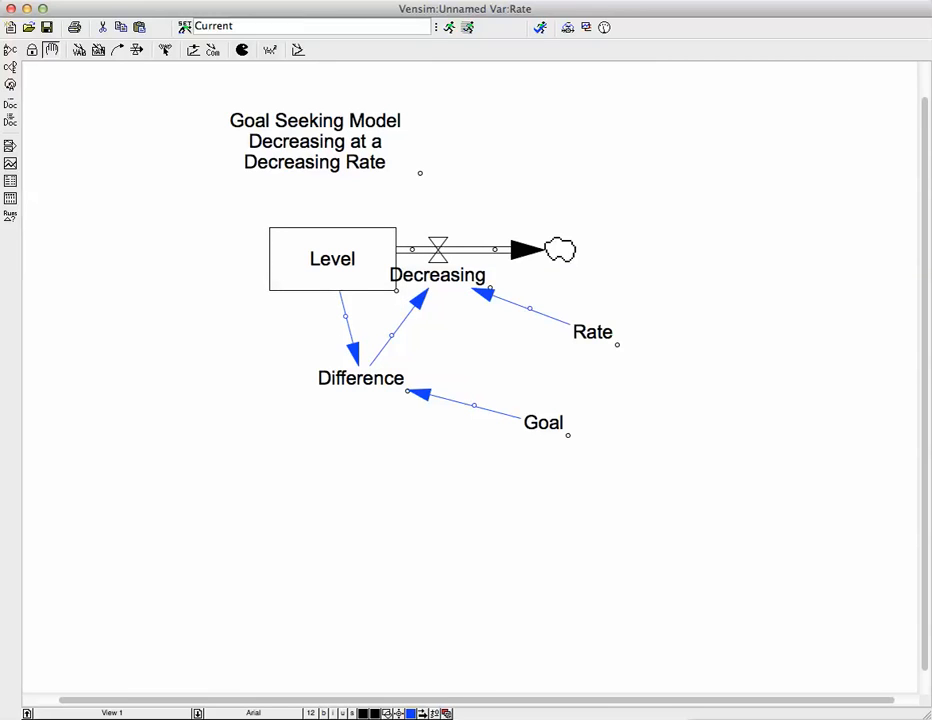
pyautogui.moveTo(560, 250); pyautogui.dragTo(698, 251)
pyautogui.moveTo(438, 250); pyautogui.dragTo(516, 252)
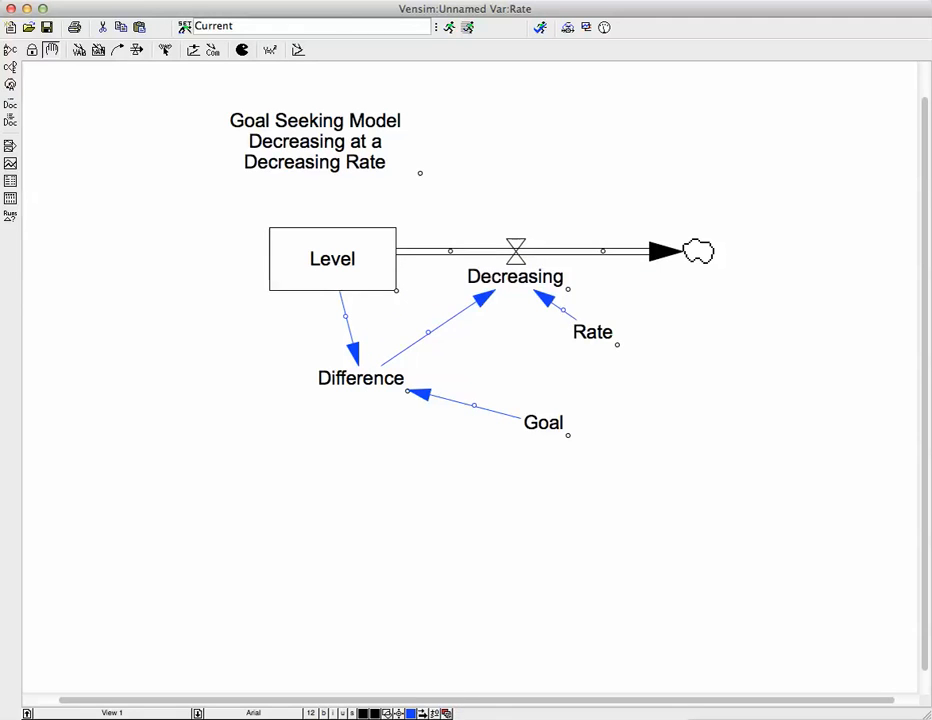
# Step: Define the Decreasing flow's equation as Rate*Difference
pyautogui.click(270, 49)
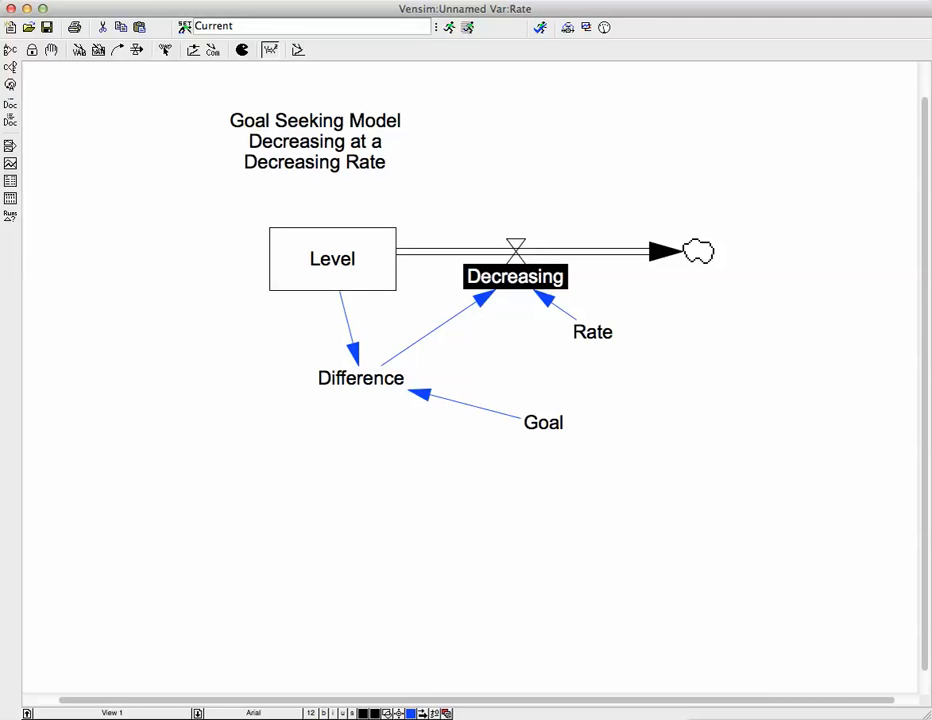
pyautogui.click(515, 277)
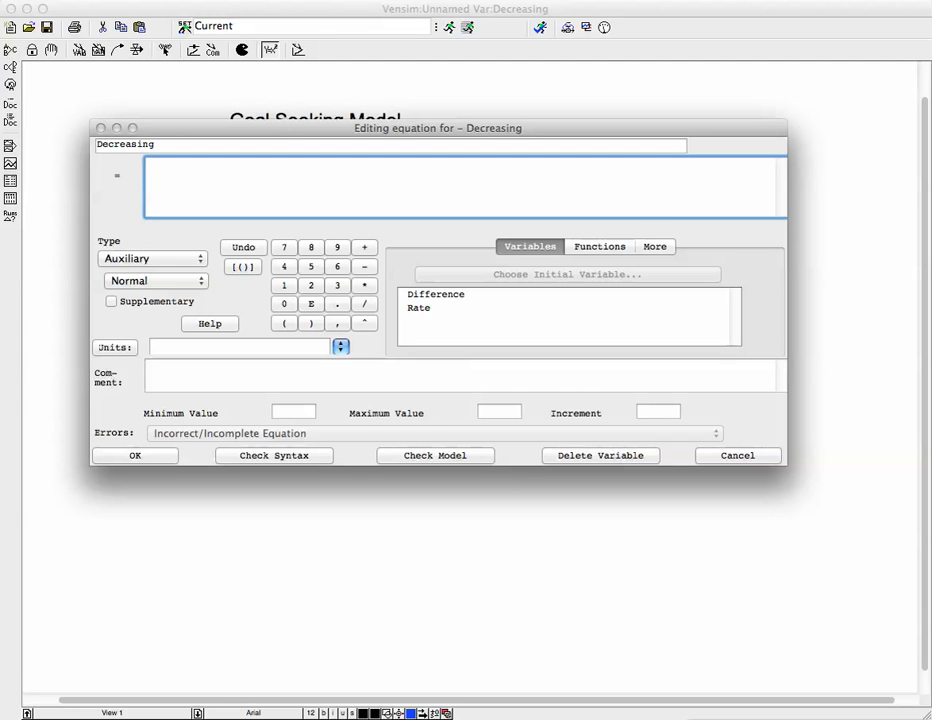
pyautogui.click(419, 308)
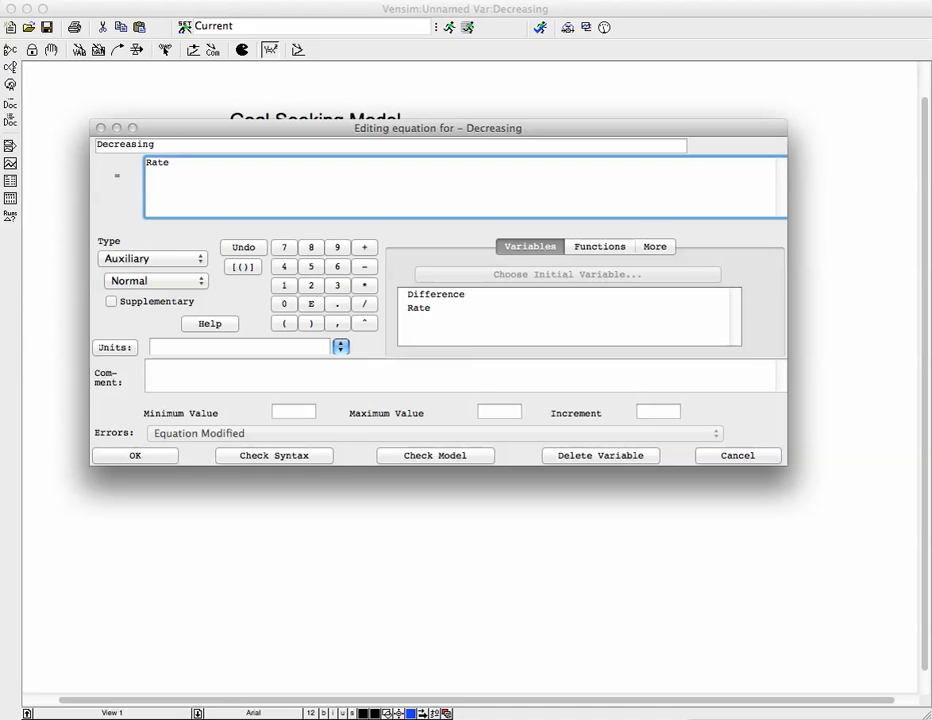
pyautogui.write('*')
pyautogui.click(436, 295)
pyautogui.press('Return')
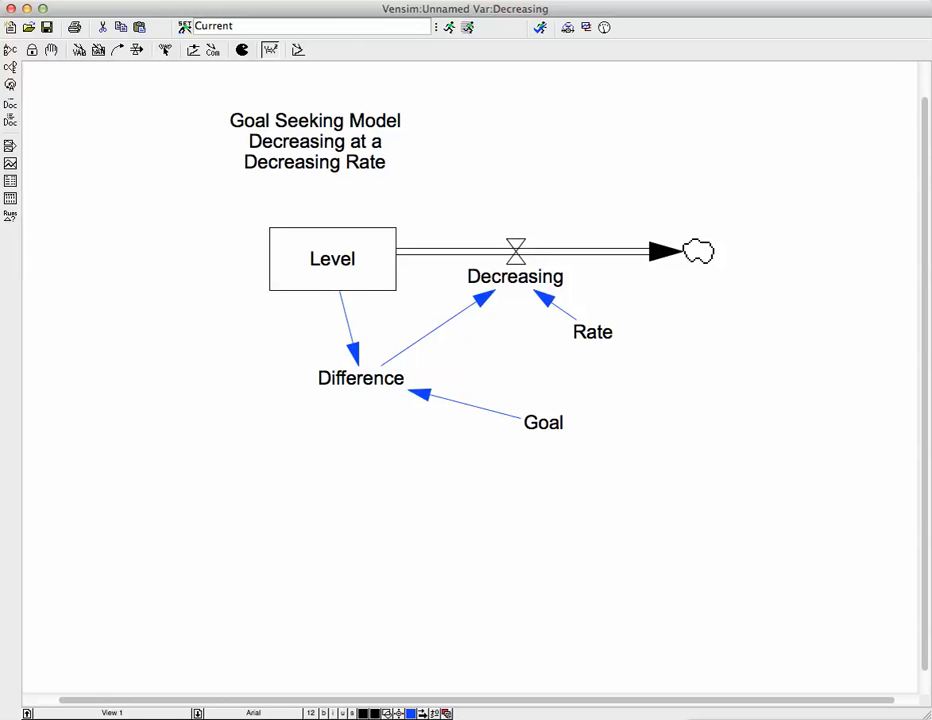
# Step: Run the model, declining to save the sketch for automated backup and overwriting the existing dataset
pyautogui.click(2, 1)
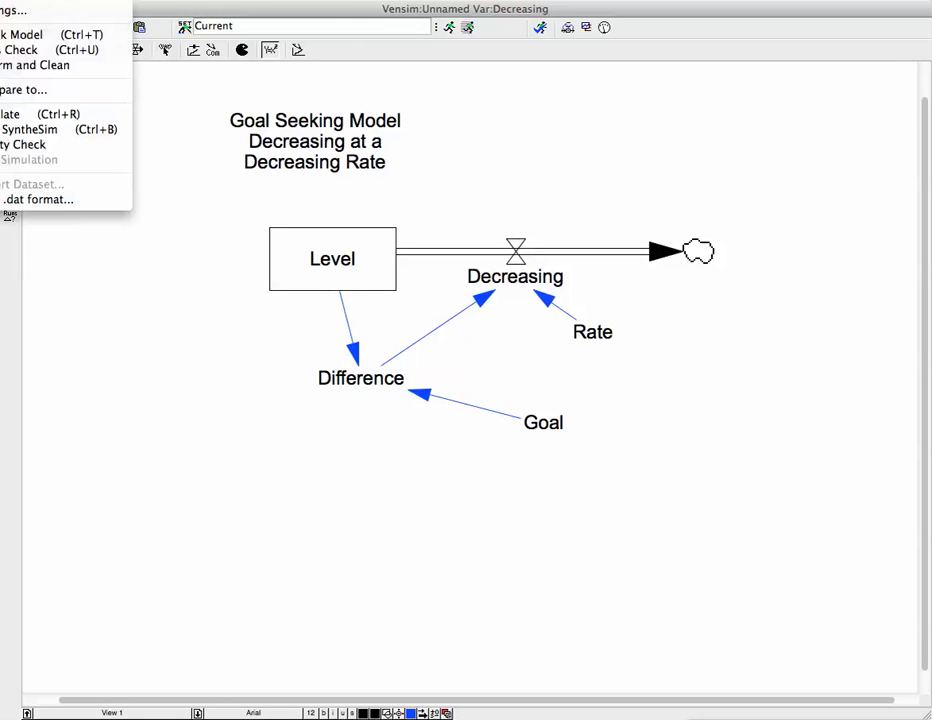
pyautogui.click(14, 11)
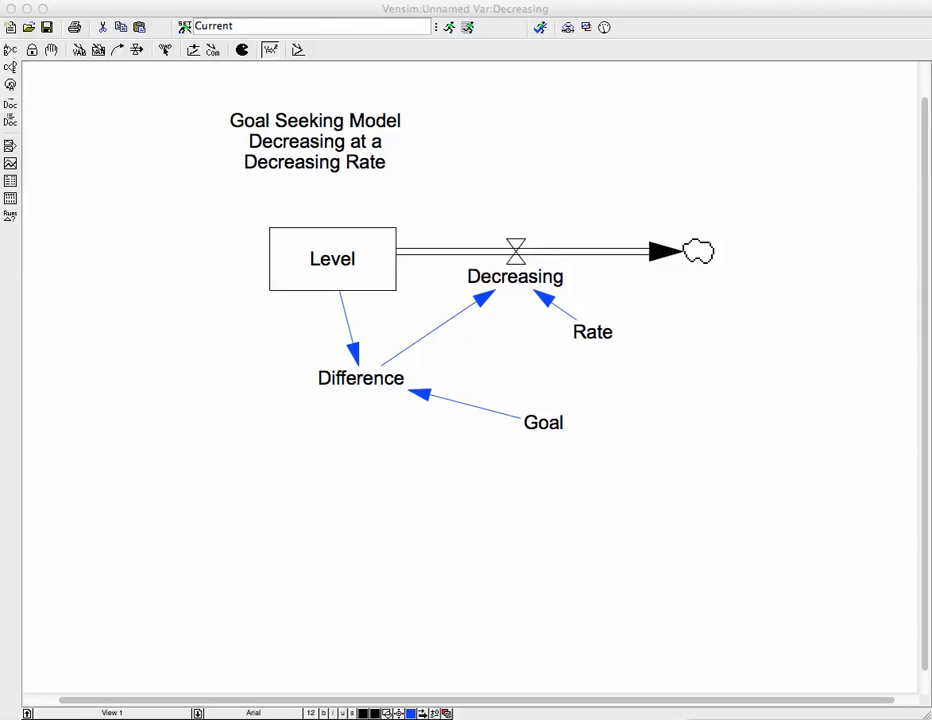
pyautogui.click(2, 1)
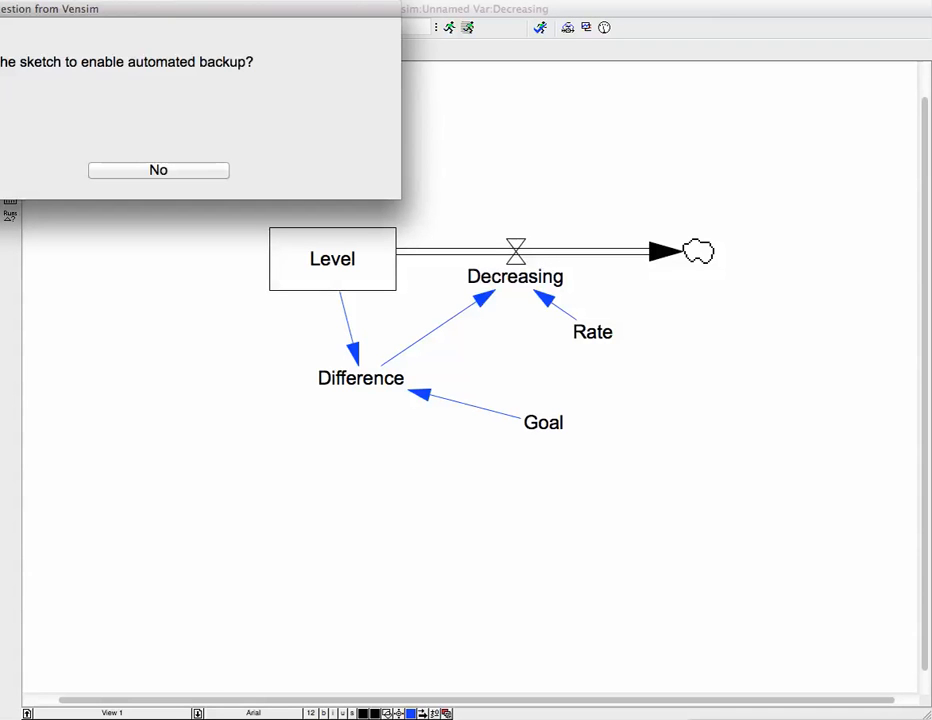
pyautogui.click(158, 170)
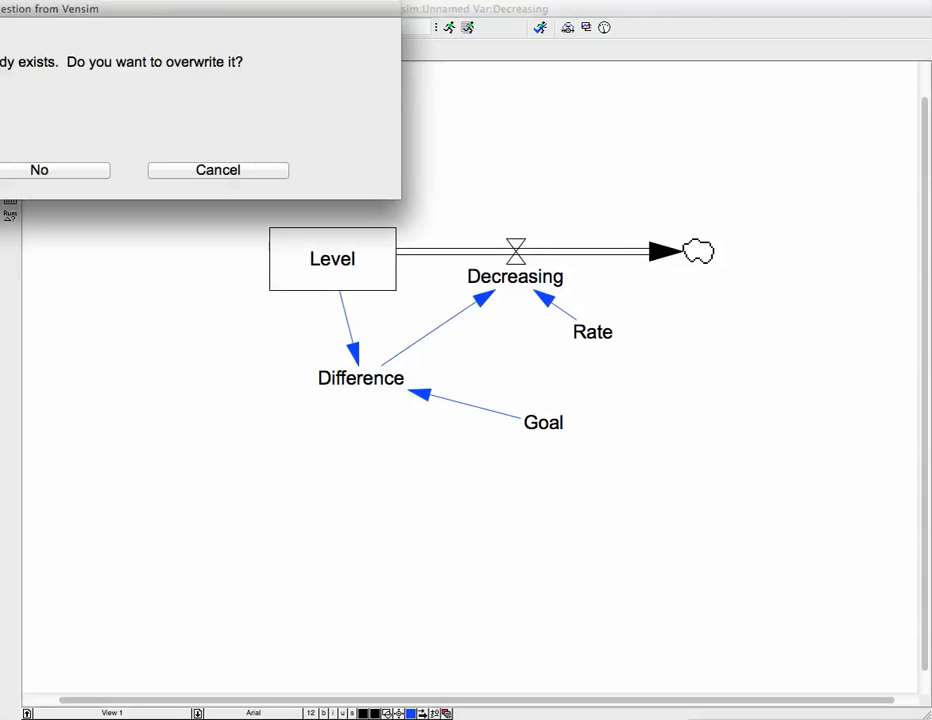
pyautogui.press('Return')
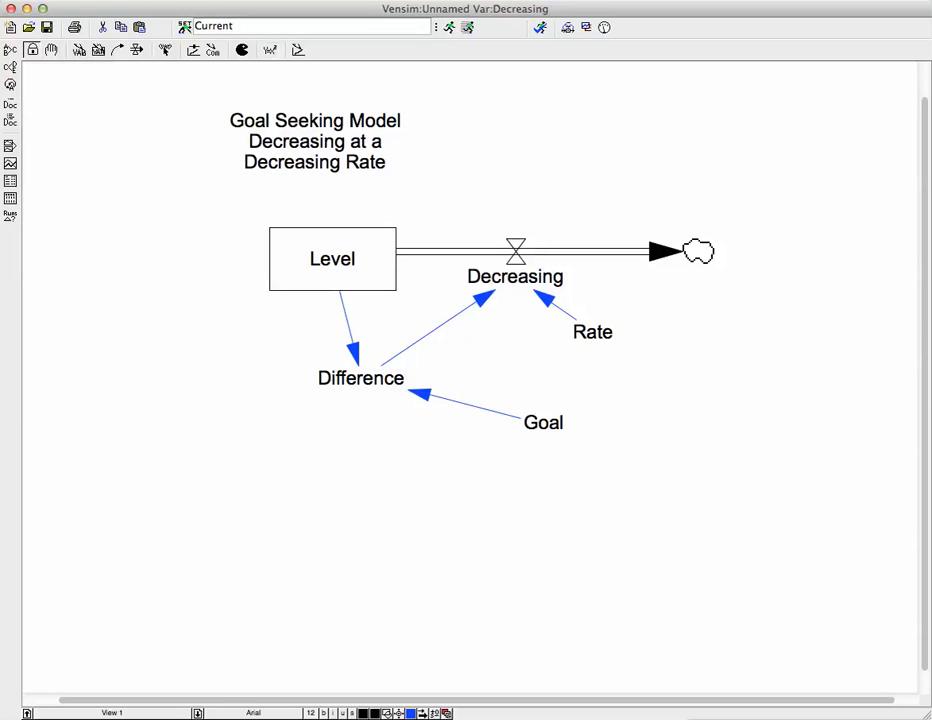
# Step: Save the model as "Decreasing at a Decreasing Rate" in the Systems Academy folder in Vensim Models format
pyautogui.click(2, 2)
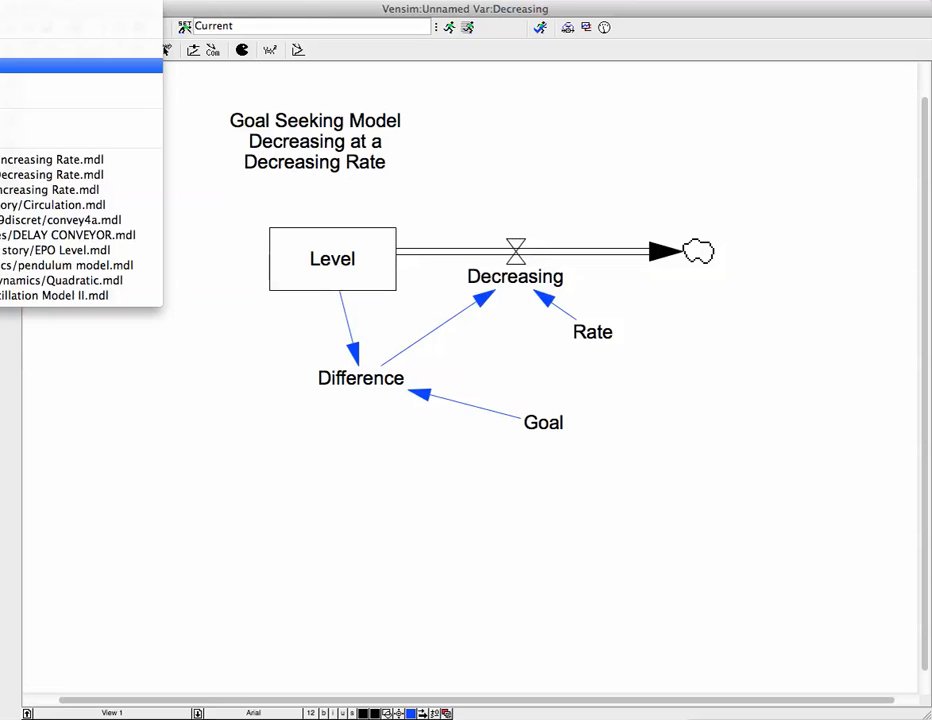
pyautogui.click(80, 66)
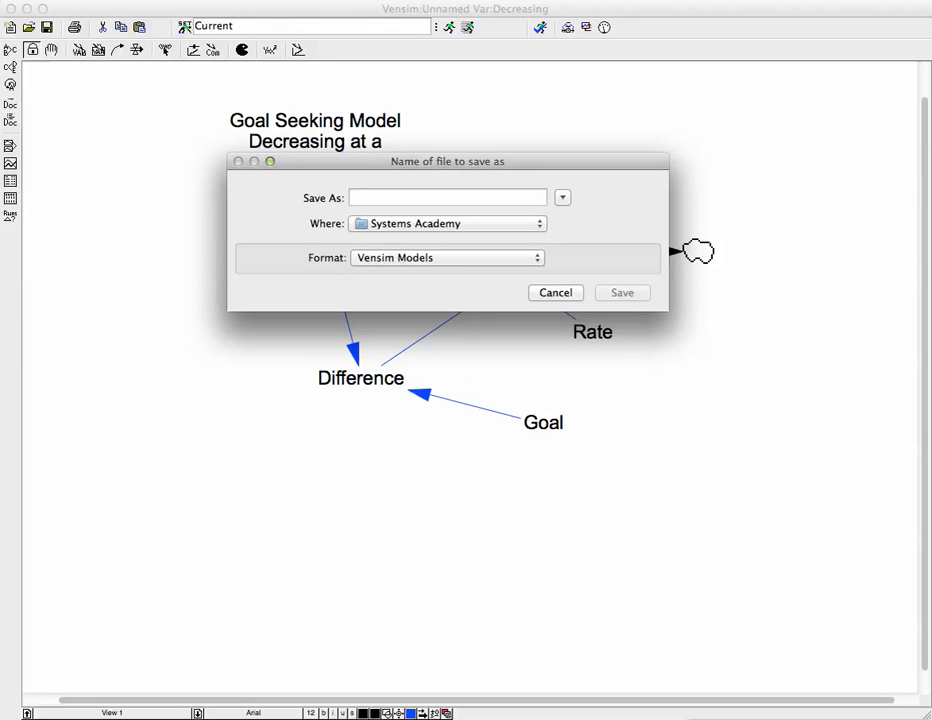
pyautogui.write('Decreasing')
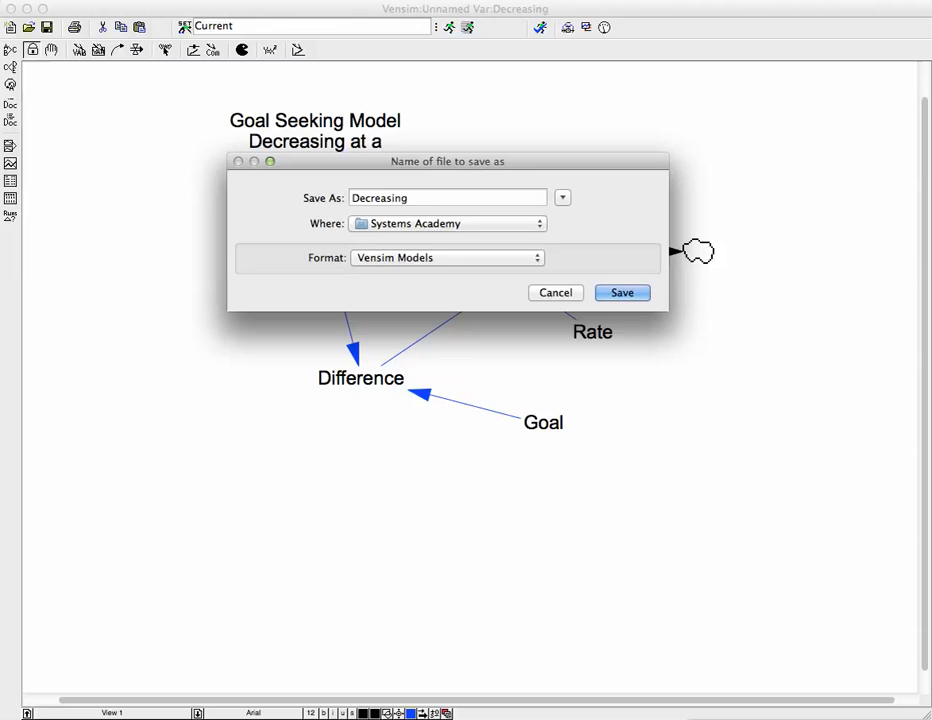
pyautogui.write('at a Decreasing Rate')
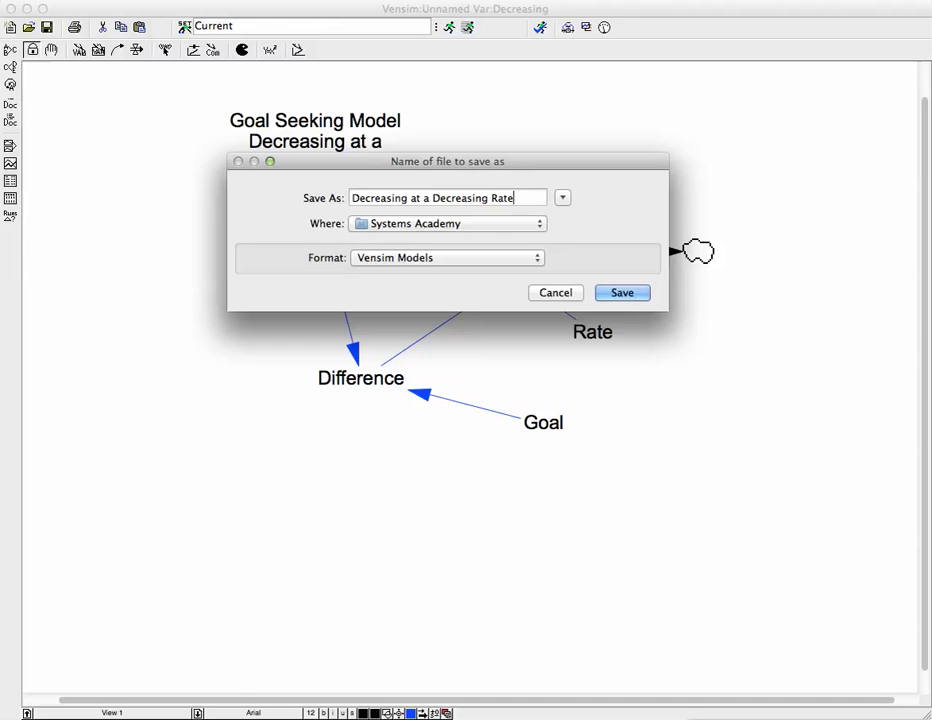
pyautogui.press('Return')
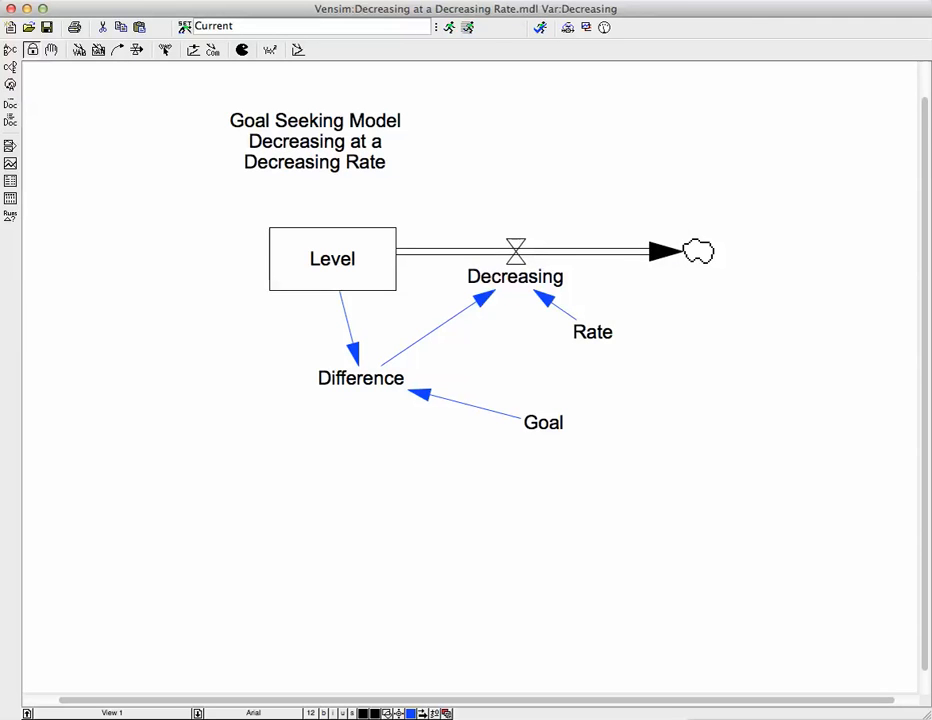
# Step: Set the model's time step to 0.0625 in the model settings
pyautogui.click(2, 0)
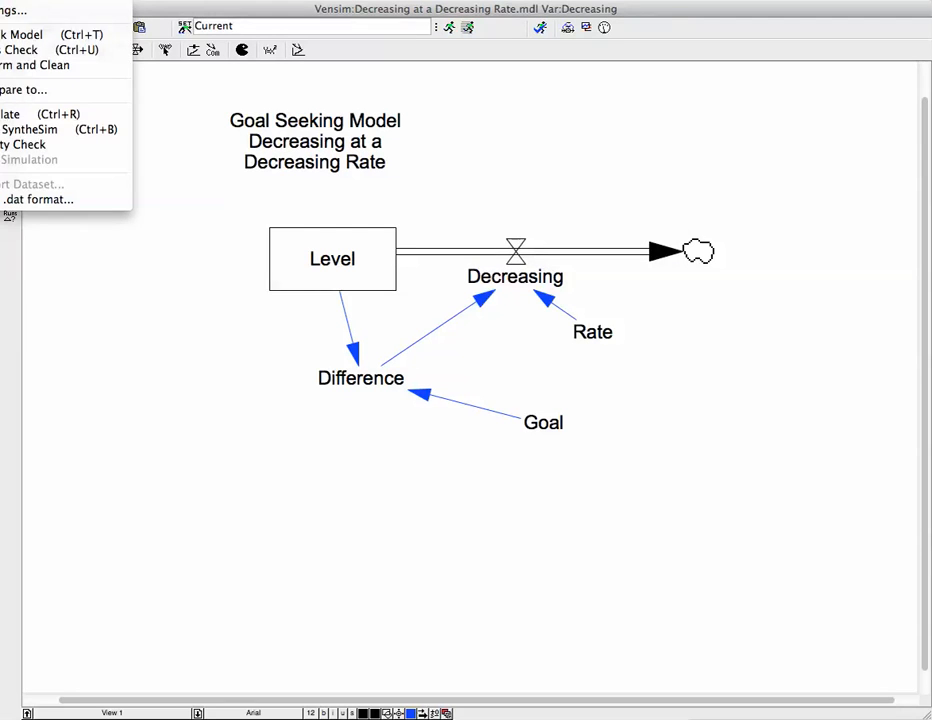
pyautogui.click(8, 9)
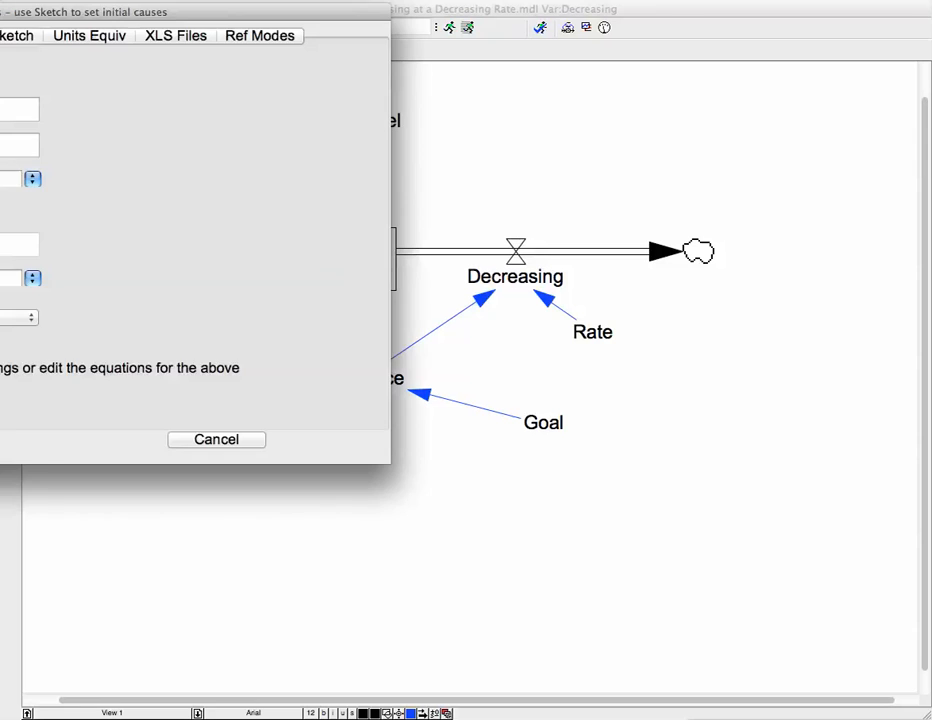
pyautogui.moveTo(200, 12); pyautogui.dragTo(563, 69)
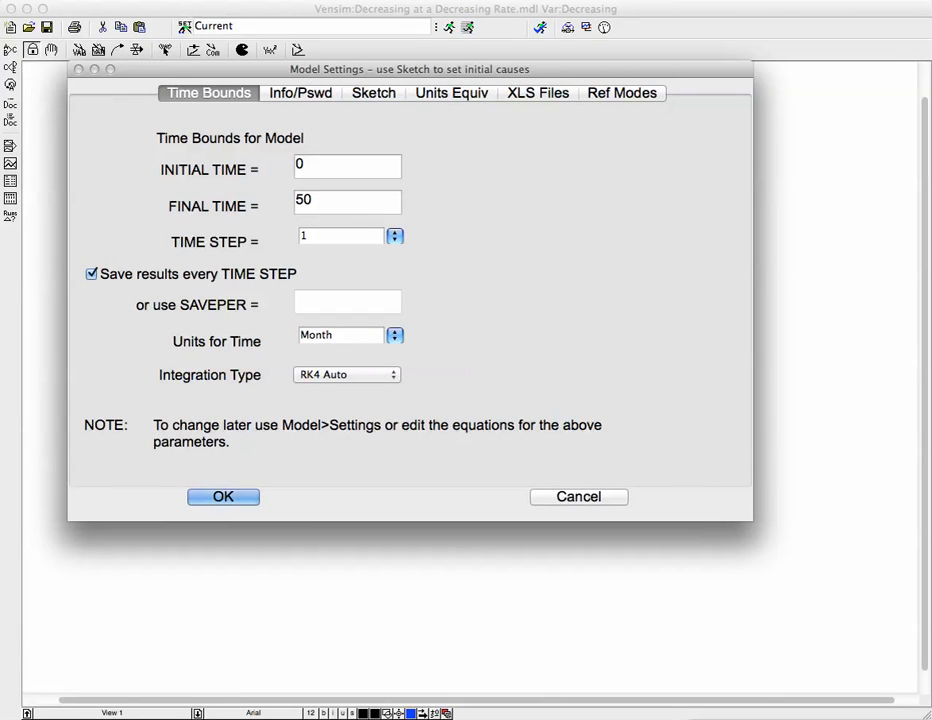
pyautogui.click(395, 236)
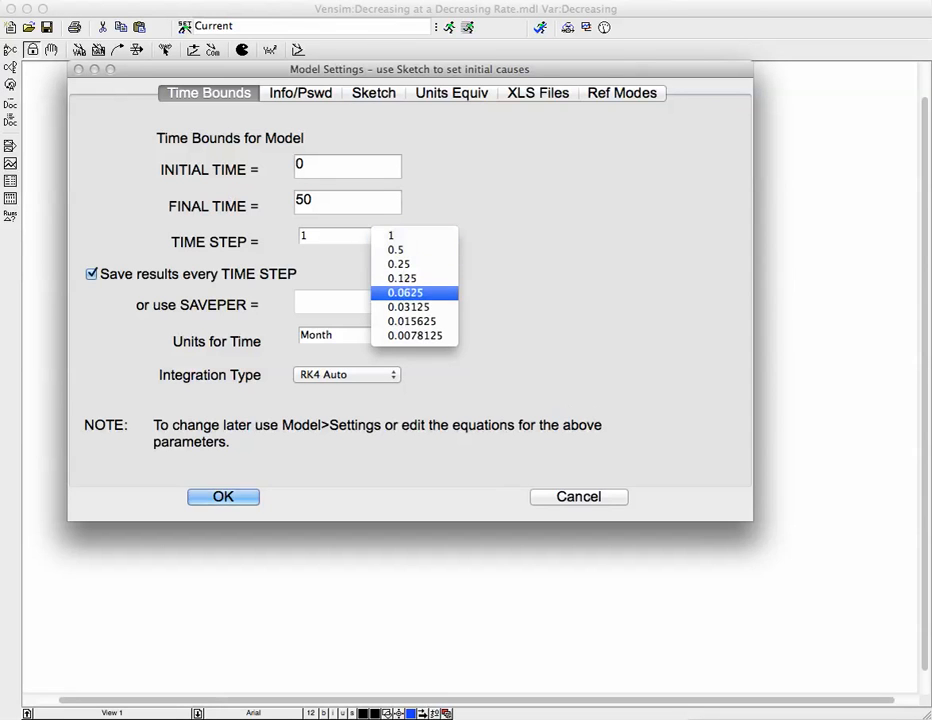
pyautogui.click(406, 293)
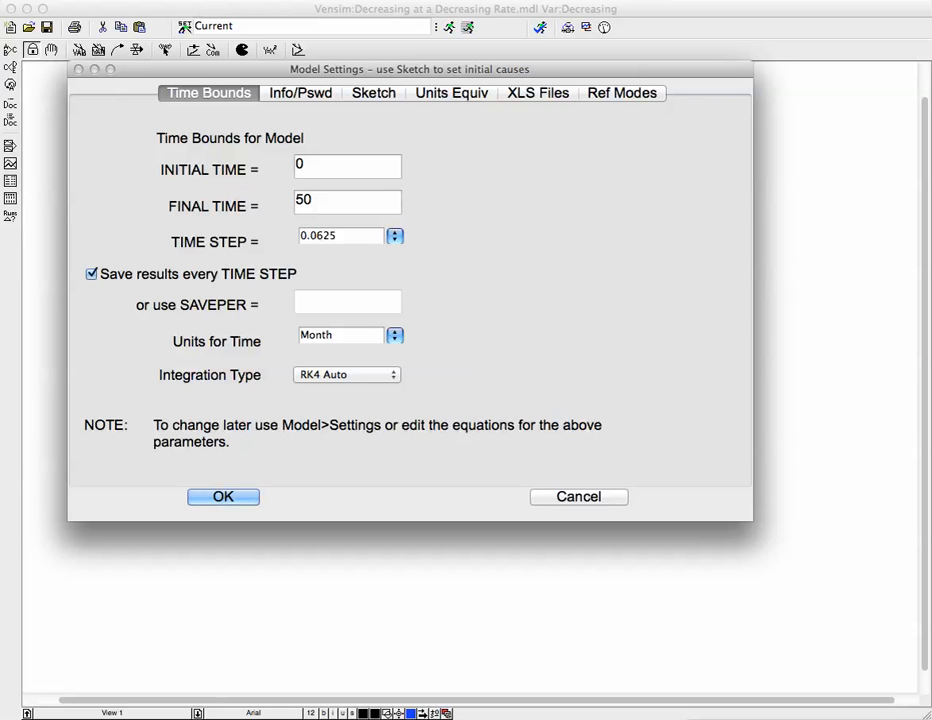
pyautogui.press('Return')
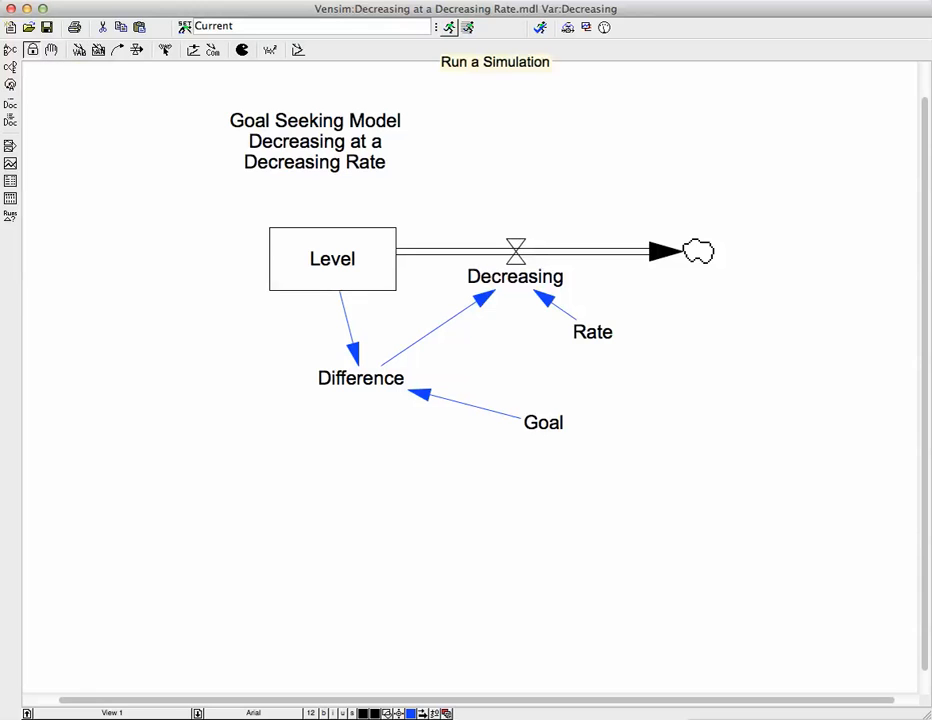
# Step: Run the simulation, overwriting the Current dataset, and repeat the run with Level selected as the variable
pyautogui.click(449, 27)
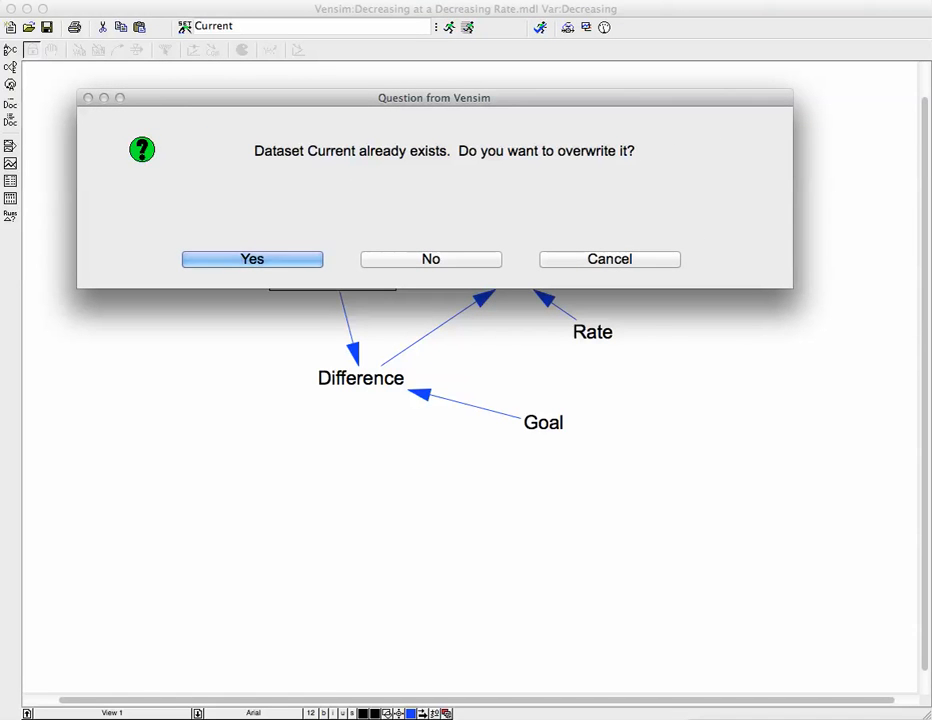
pyautogui.press('Return')
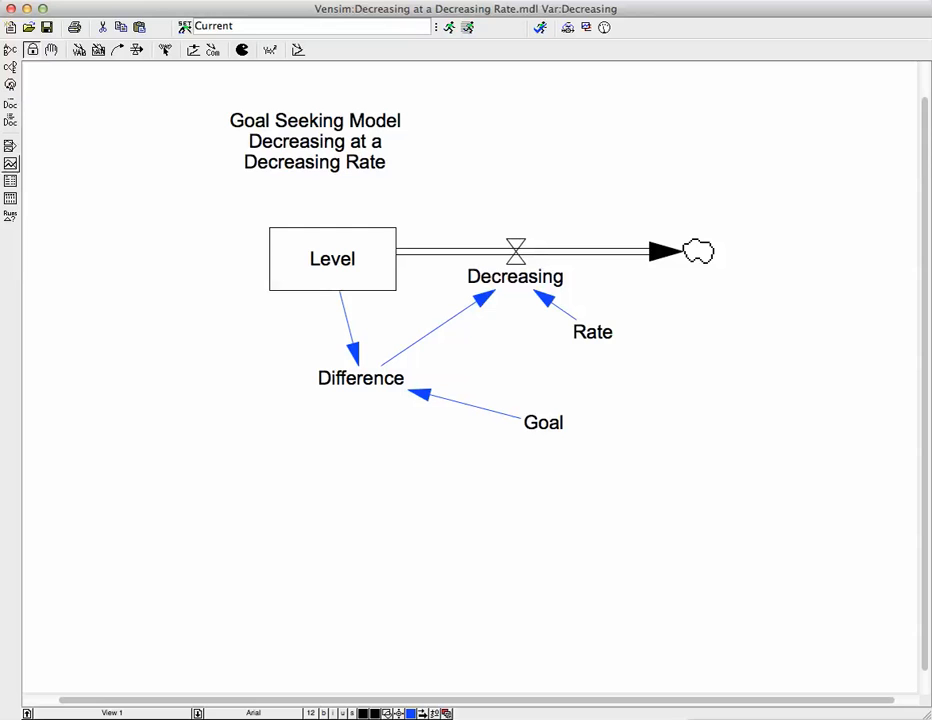
pyautogui.click(52, 50)
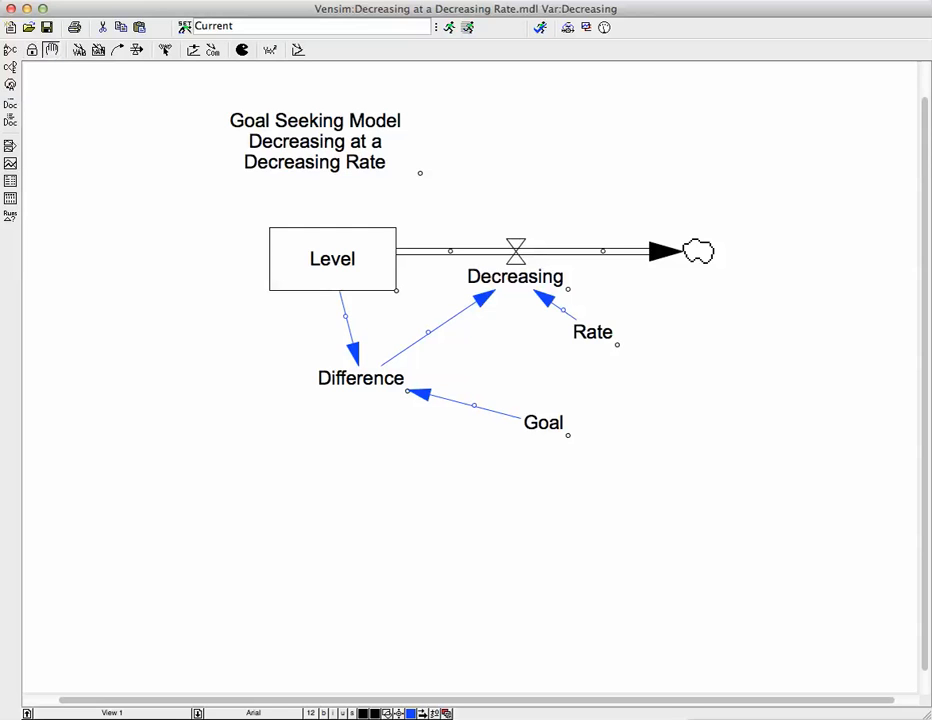
pyautogui.click(332, 263)
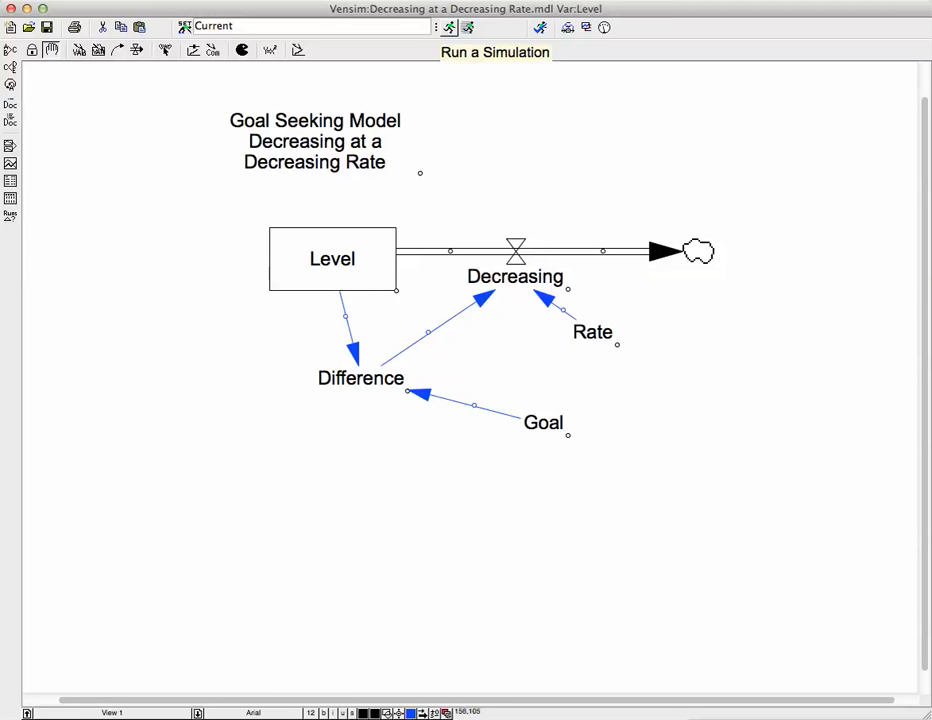
pyautogui.click(449, 27)
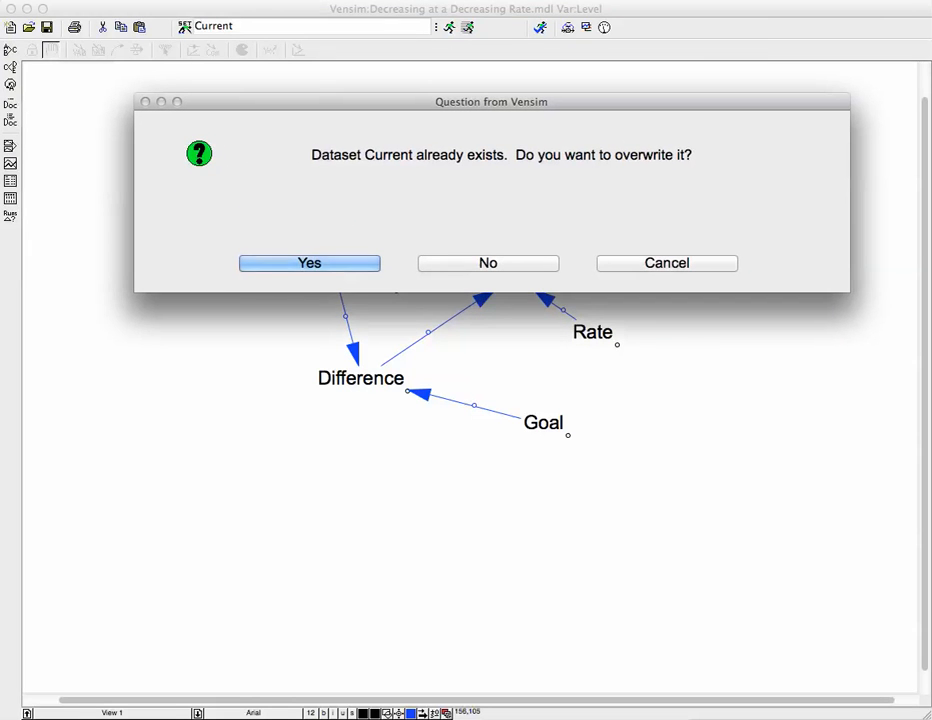
pyautogui.press('Return')
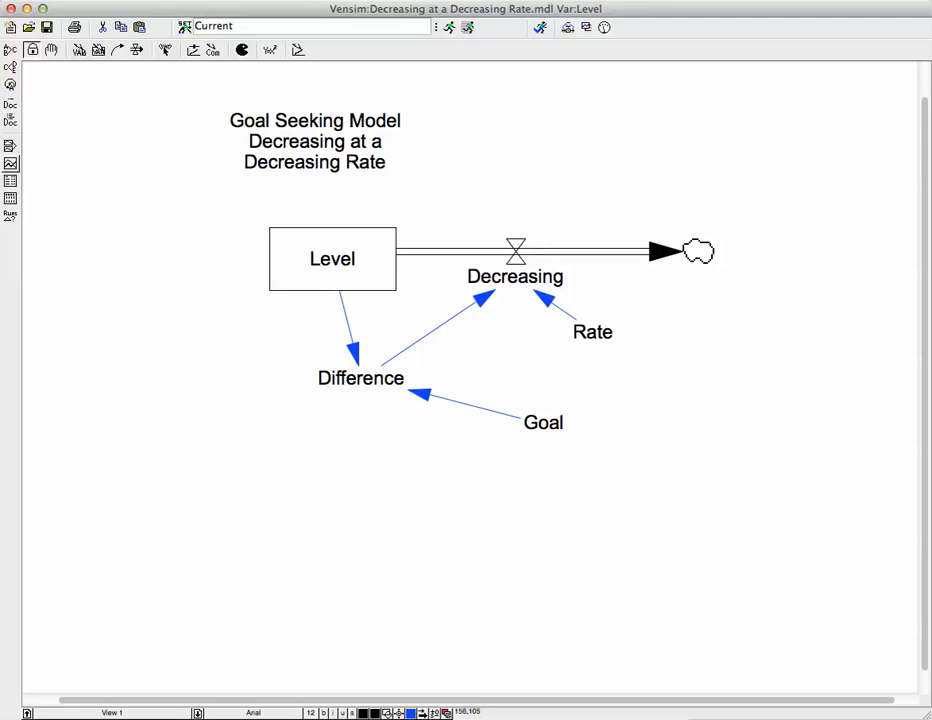
# Step: Graph Level over time, enlarge the graph window to examine the curve, and close it
pyautogui.click(10, 163)
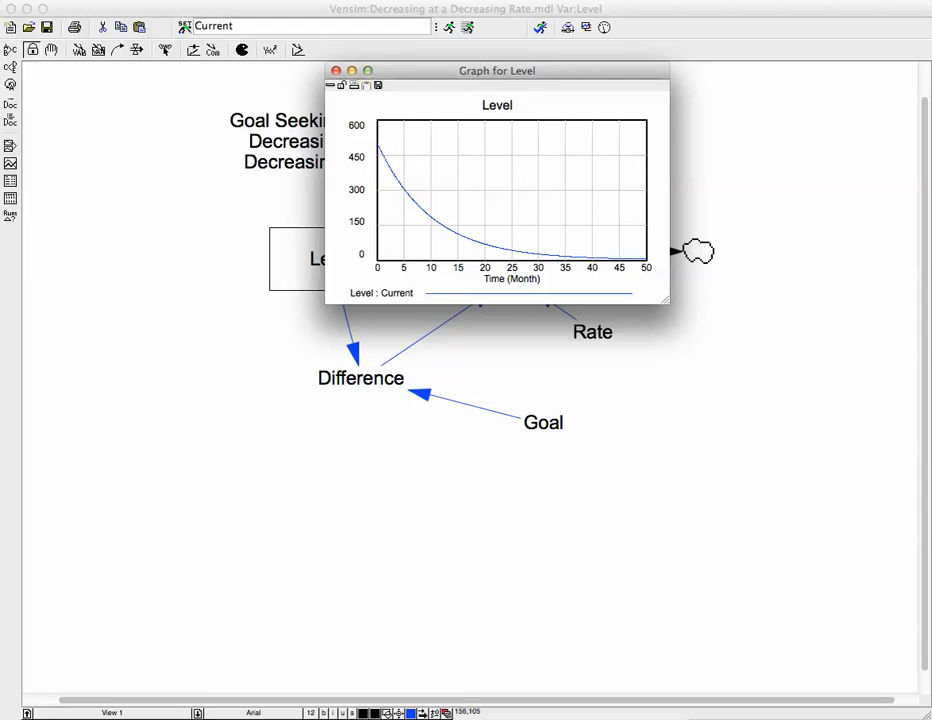
pyautogui.moveTo(497, 70); pyautogui.dragTo(200, 62)
pyautogui.moveTo(367, 292); pyautogui.dragTo(845, 600)
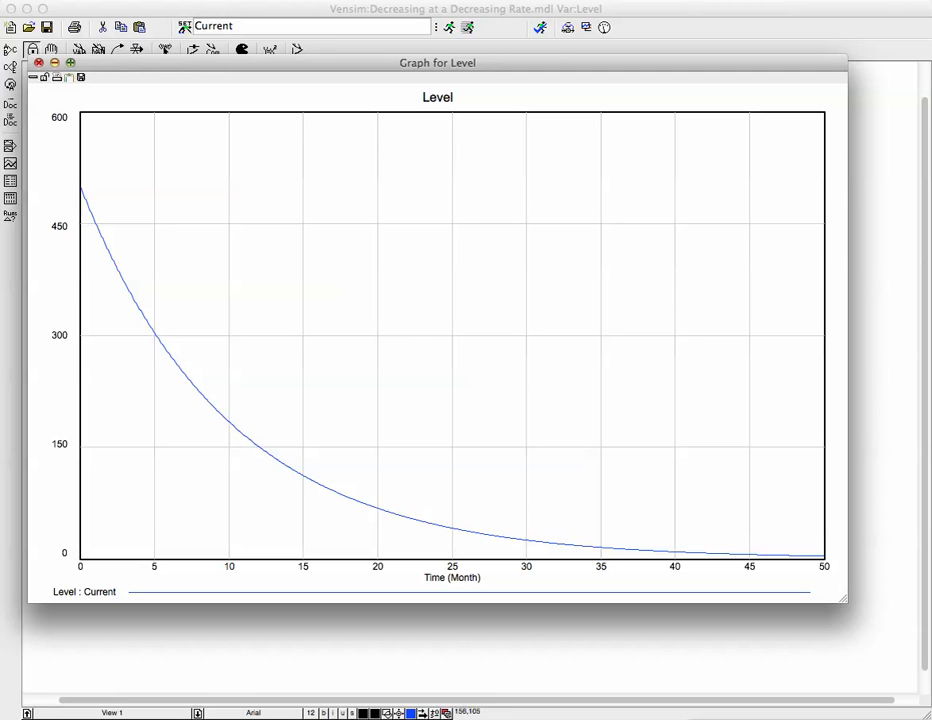
pyautogui.click(38, 62)
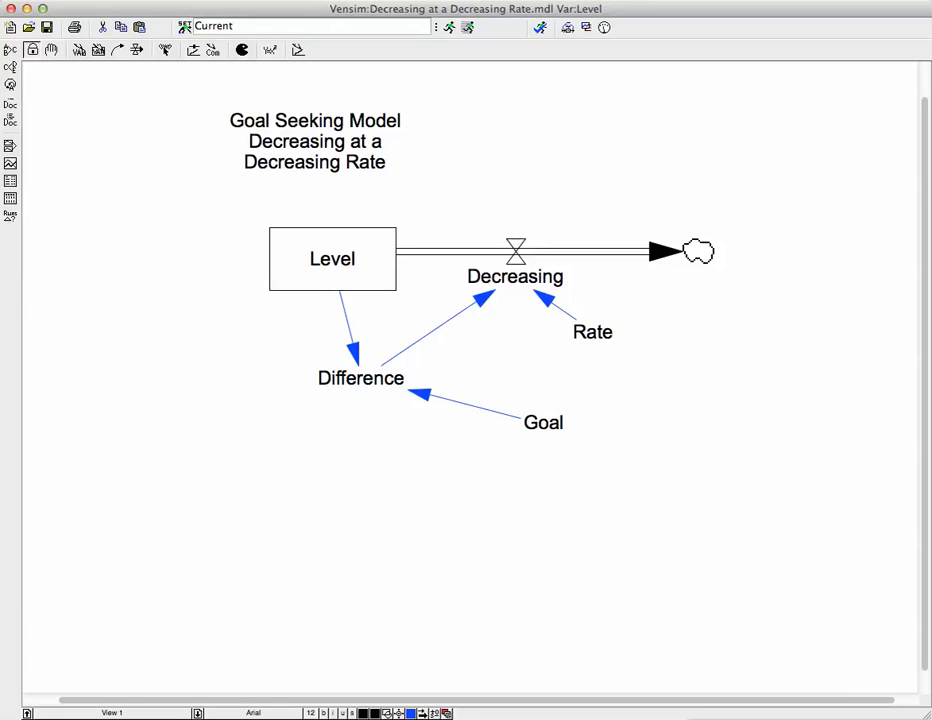
# Step: Set the Goal constant's equation to 150
pyautogui.click(270, 50)
pyautogui.click(543, 422)
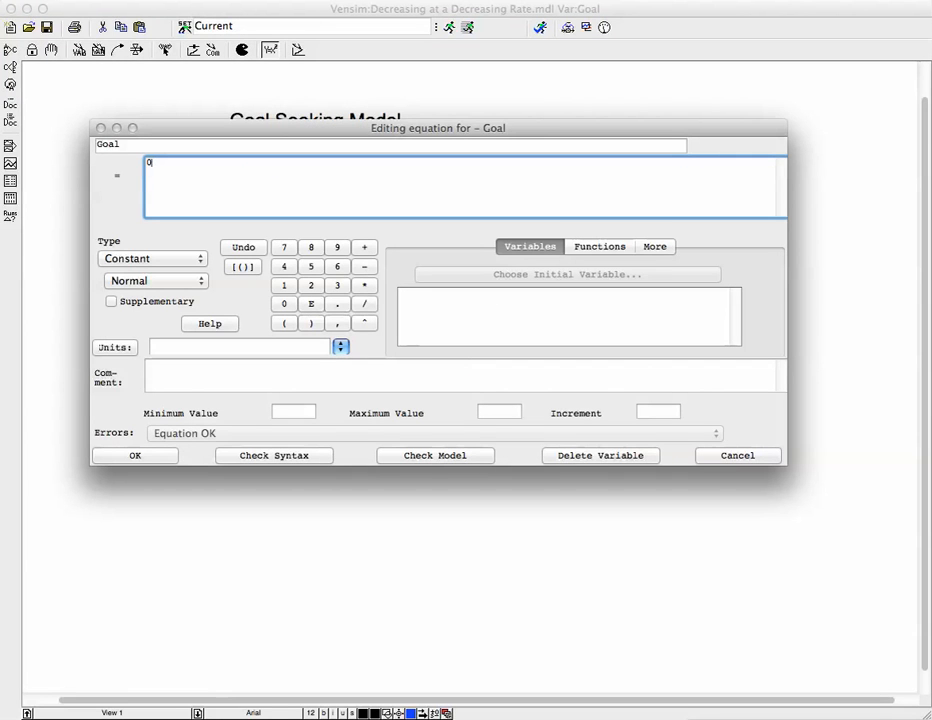
pyautogui.write('150')
pyautogui.press('Return')
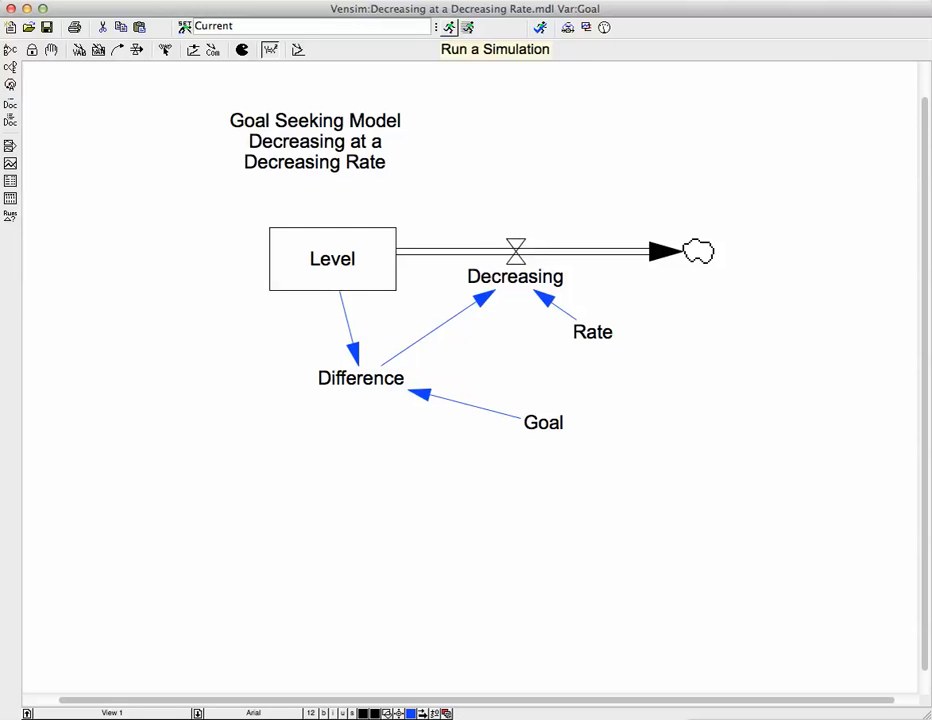
# Step: Run the simulation over the Current dataset, graph the Goal variable, and close that graph
pyautogui.click(449, 27)
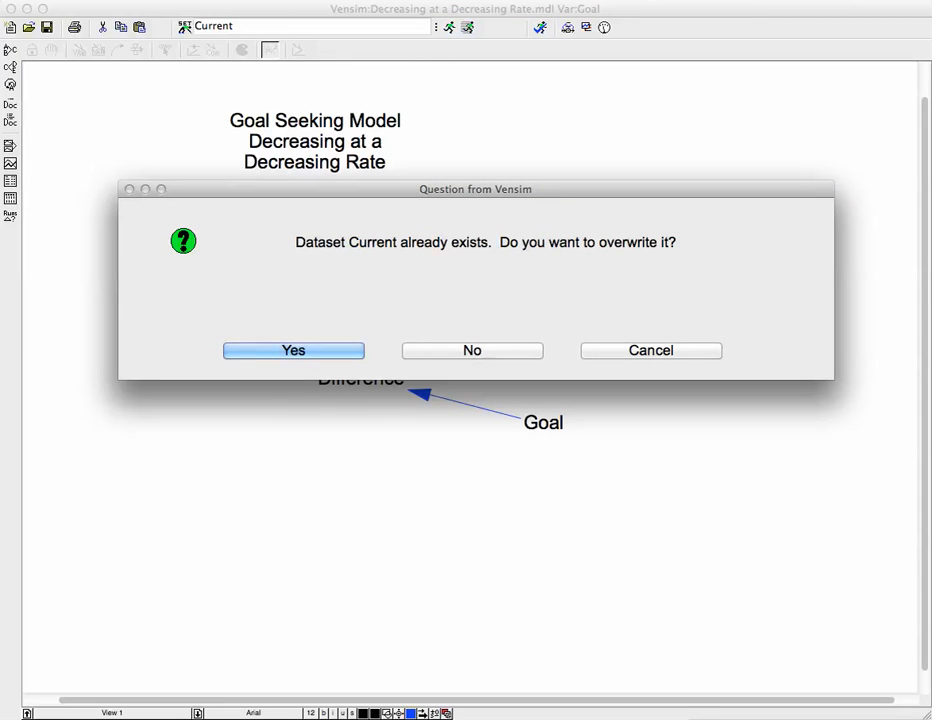
pyautogui.press('Return')
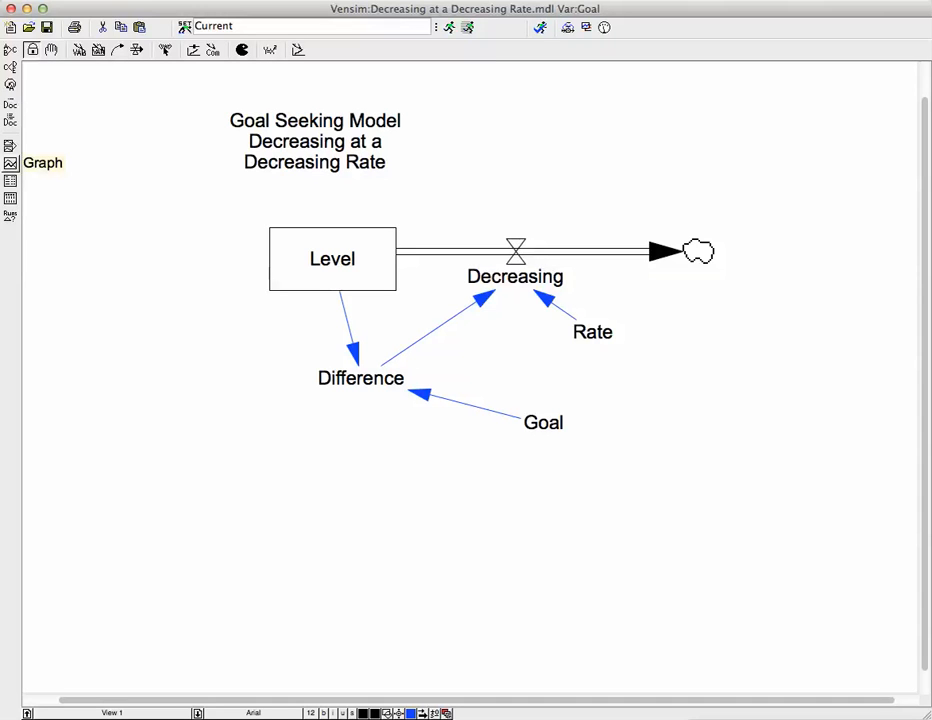
pyautogui.click(10, 163)
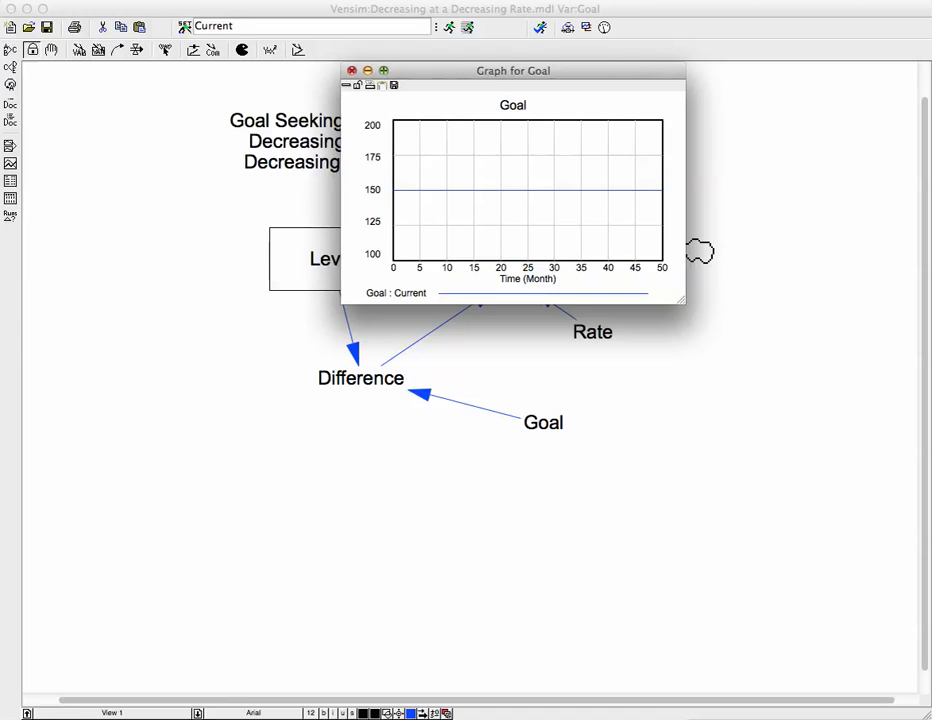
pyautogui.click(351, 70)
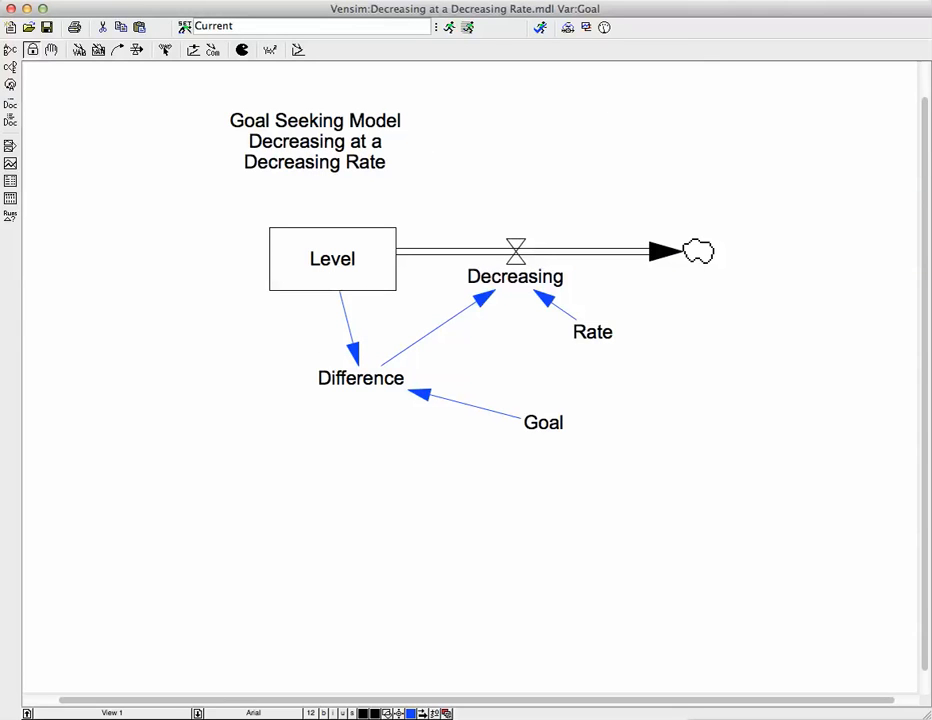
# Step: Select Level as the variable to analyze and rerun the simulation, overwriting the Current dataset
pyautogui.click(51, 50)
pyautogui.click(332, 260)
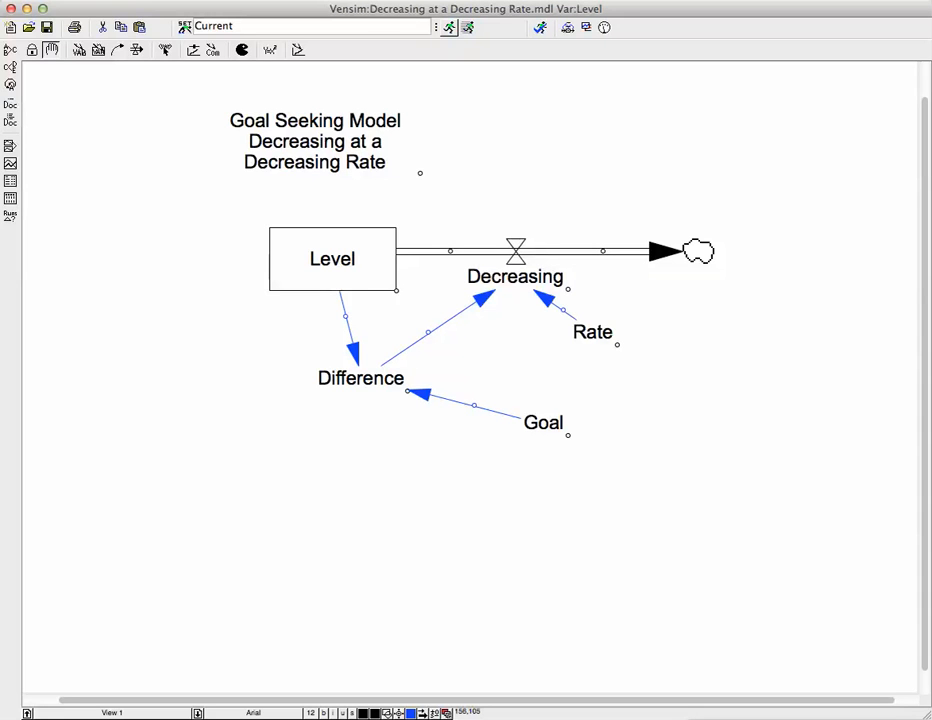
pyautogui.click(449, 27)
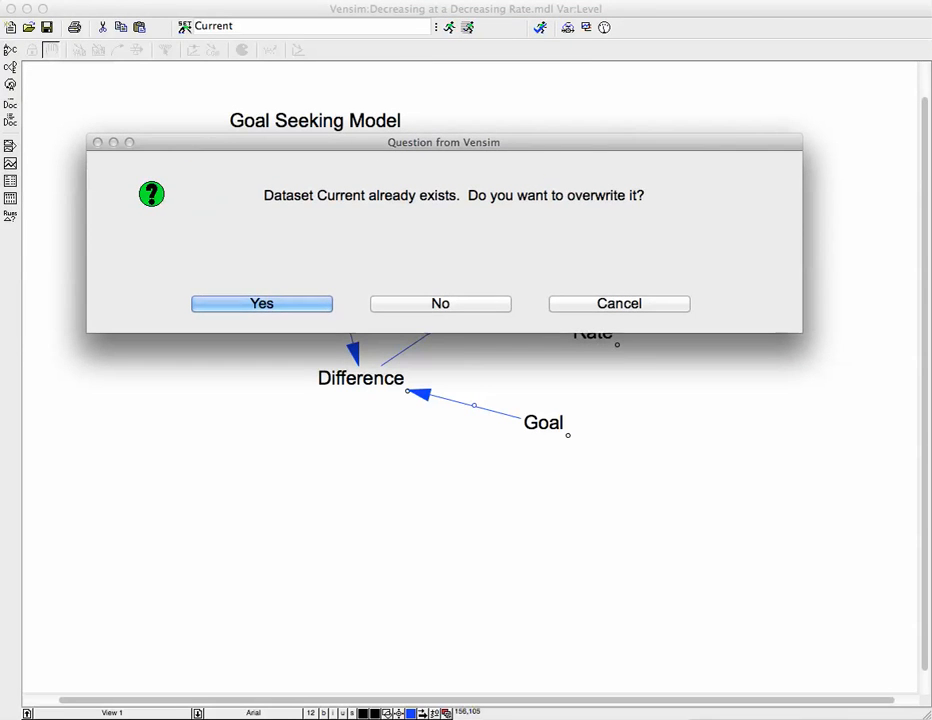
pyautogui.press('Return')
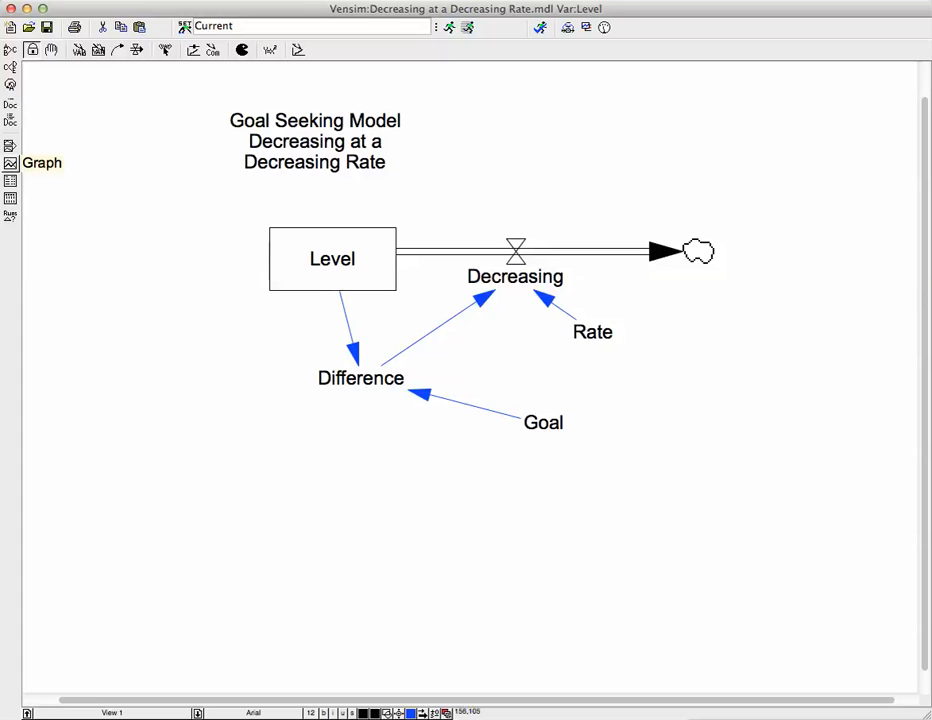
# Step: Graph Level for the new run and enlarge the graph window to examine how it approaches the goal
pyautogui.click(10, 163)
pyautogui.click(10, 163)
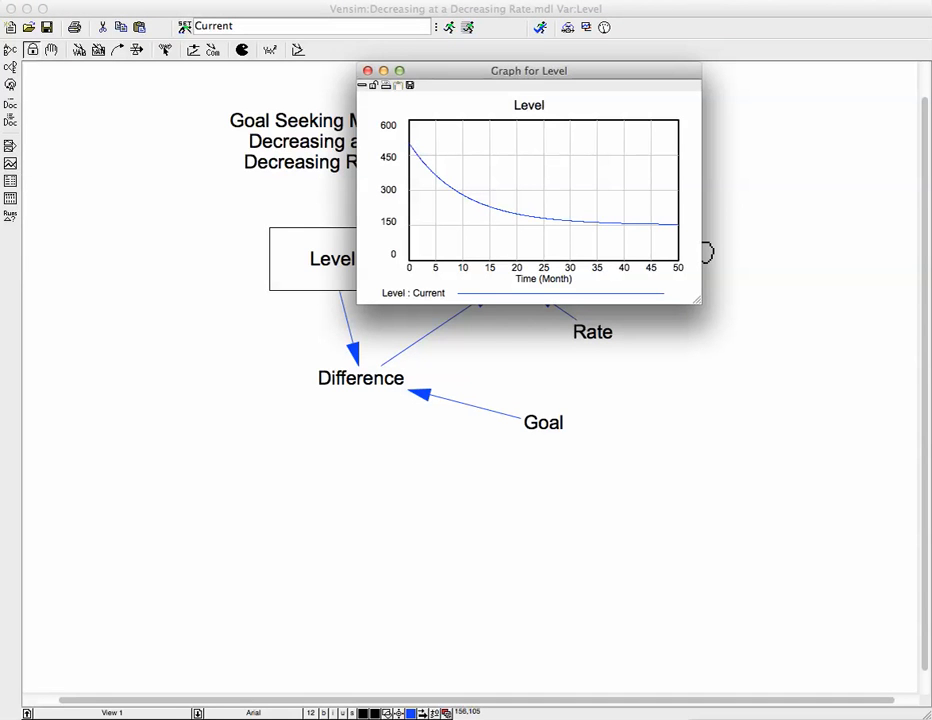
pyautogui.moveTo(529, 71); pyautogui.dragTo(193, 60)
pyautogui.moveTo(361, 289); pyautogui.dragTo(852, 612)
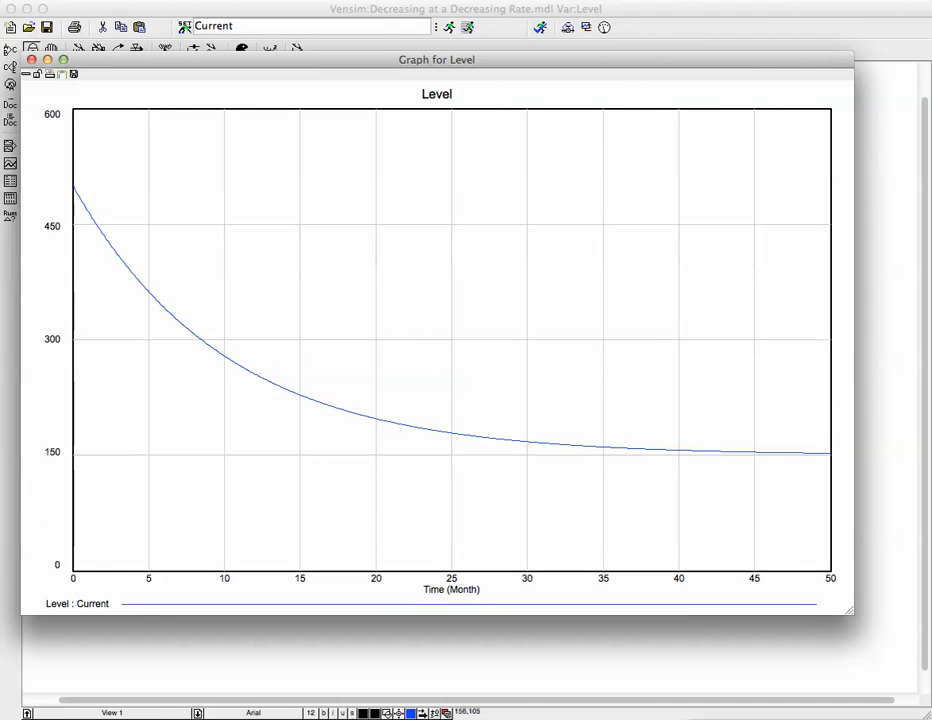